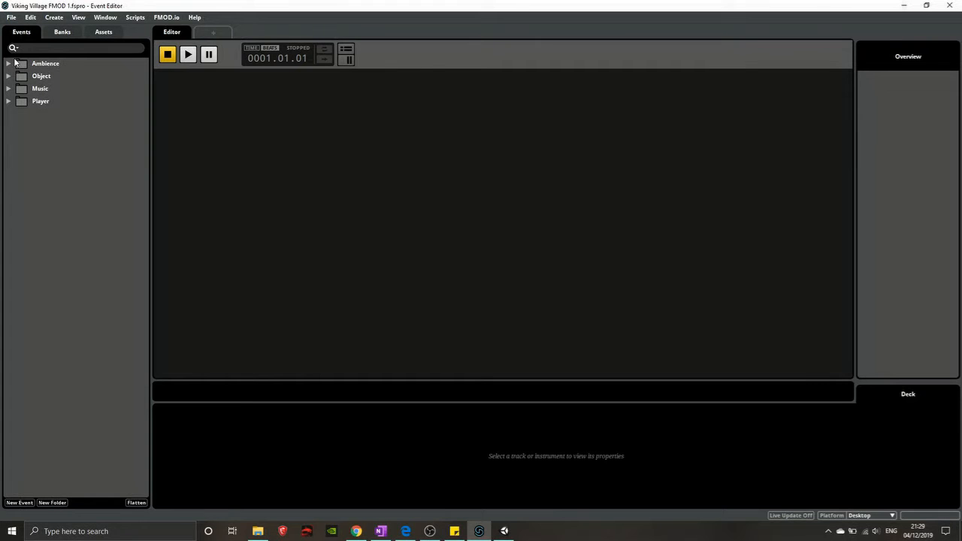
Look through the Ambience, Object and Music event folders, viewing SFX_Ambience_Battle, SFX_Object_Boar and the Music event
left_click(8, 64)
left_click(53, 79)
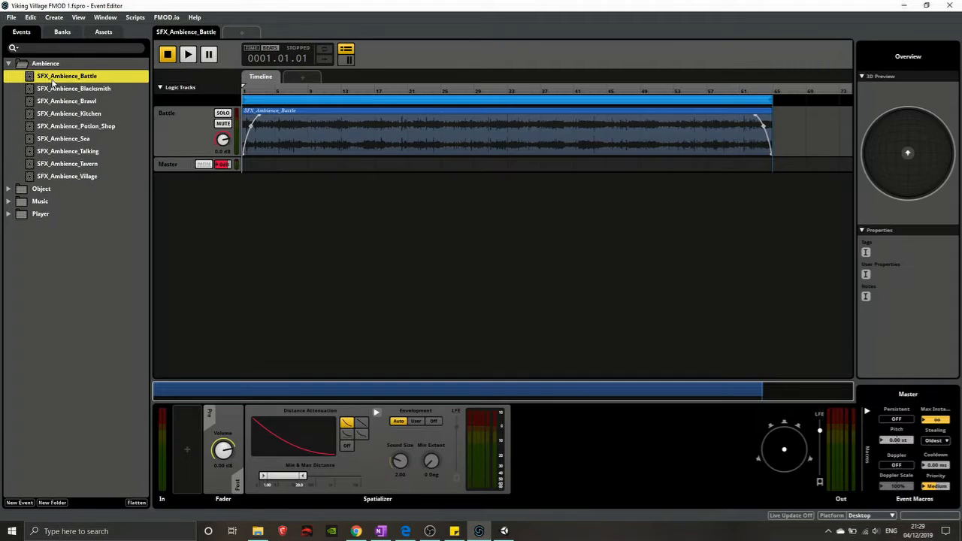
left_click(8, 190)
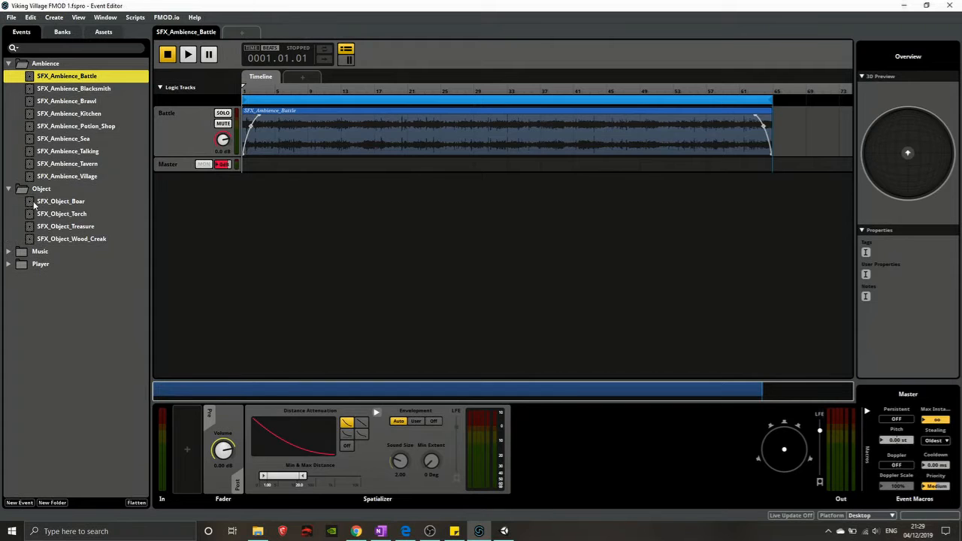
left_click(55, 203)
left_click(9, 252)
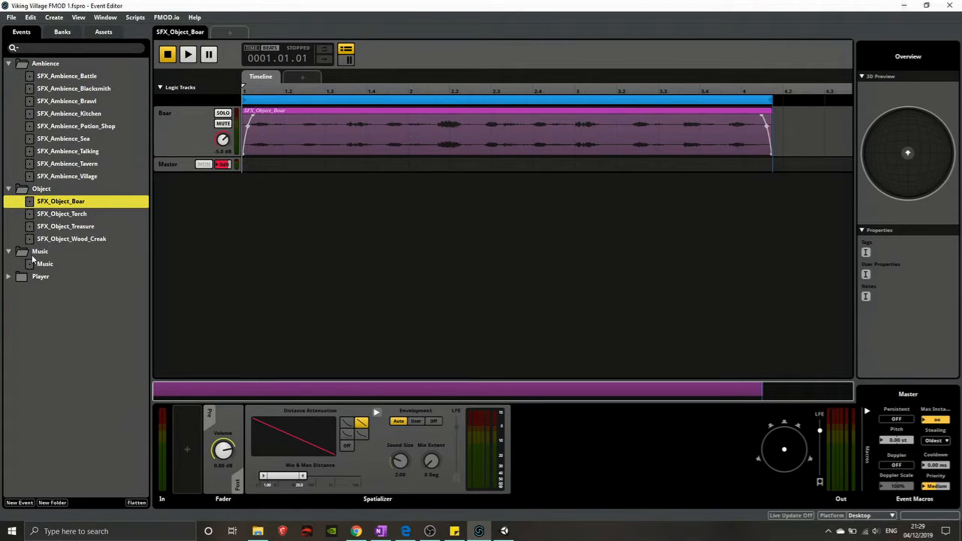
left_click(44, 265)
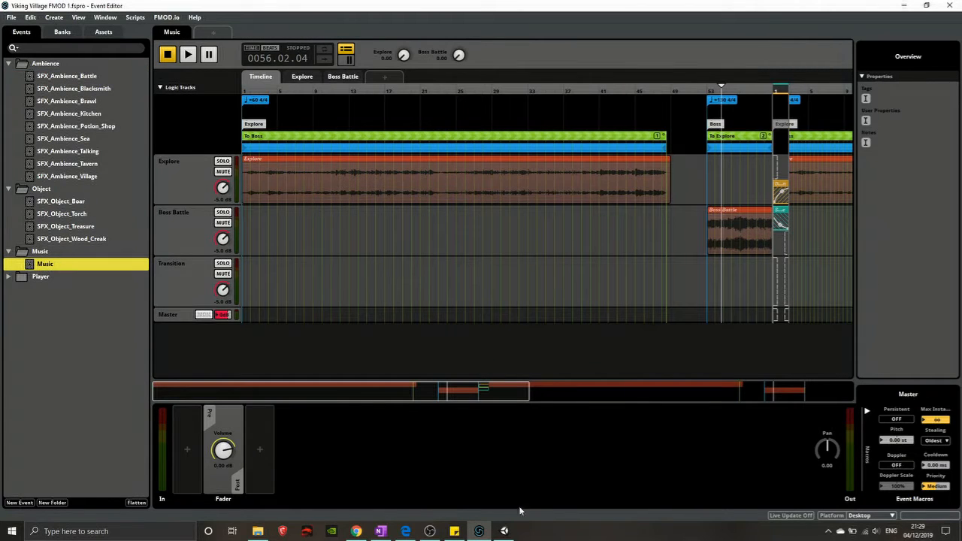
Switch to Unity and examine the coloured trigger boxes placed around the Viking Village scene
left_click(504, 531)
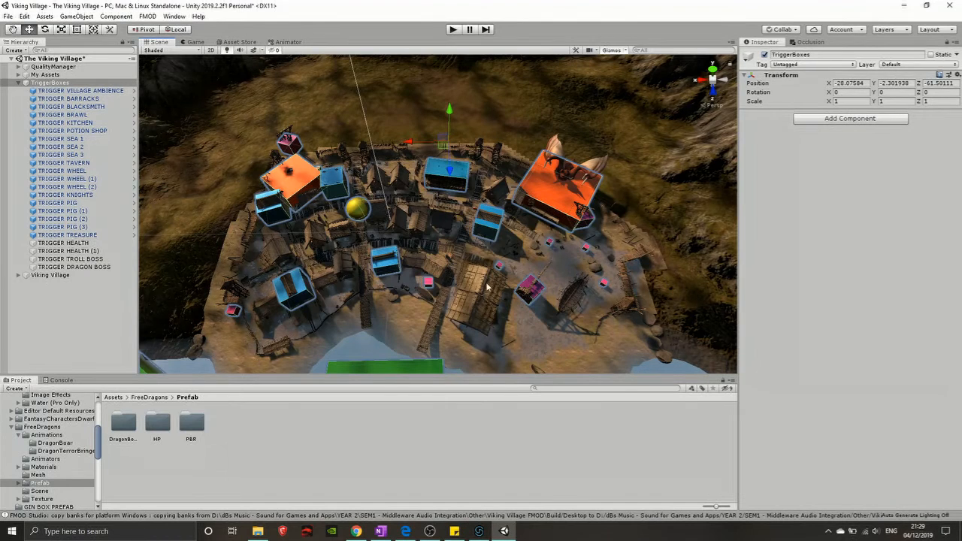
left_click_drag(487, 287, 465, 296)
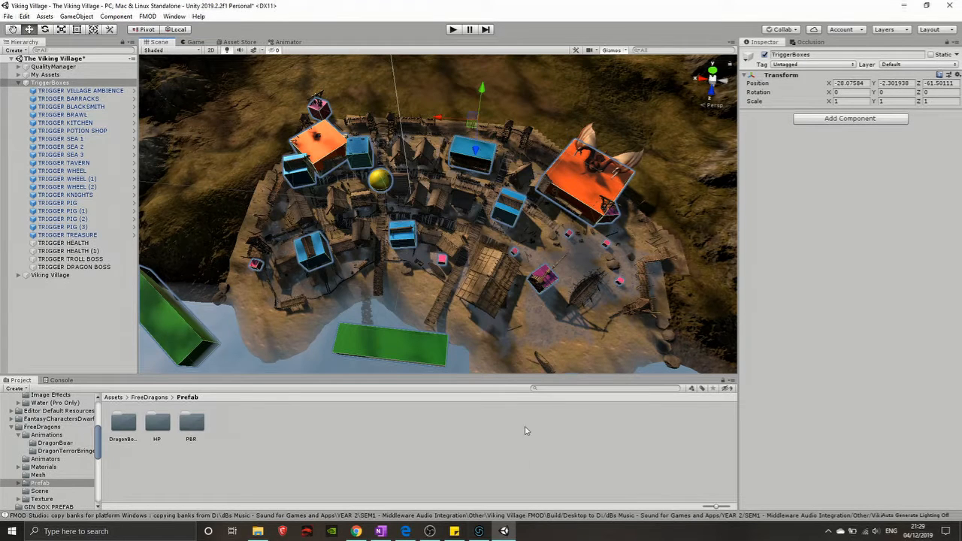
Return to FMOD Studio, collapse the Music and Object folders, and open SFX_Ambience_Battle
left_click(479, 531)
left_click(10, 256)
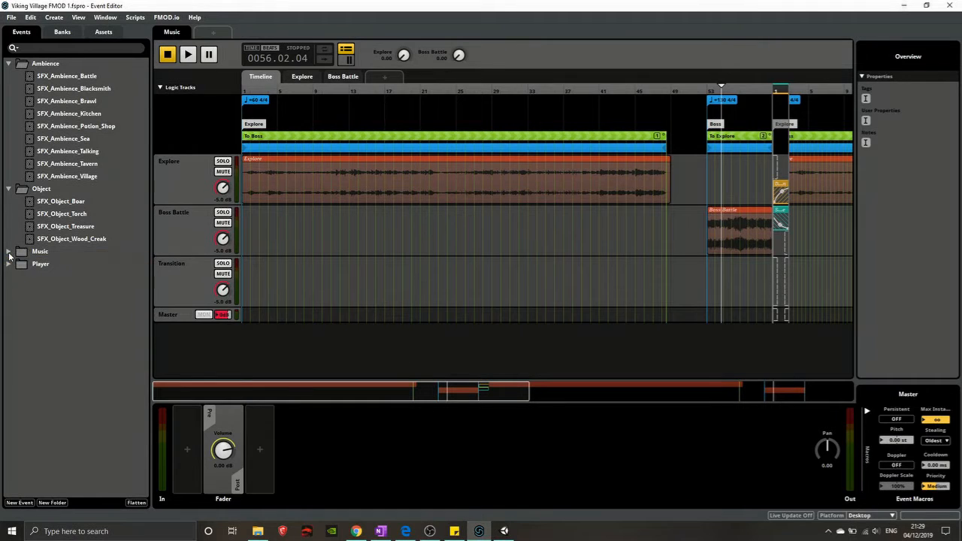
left_click(9, 189)
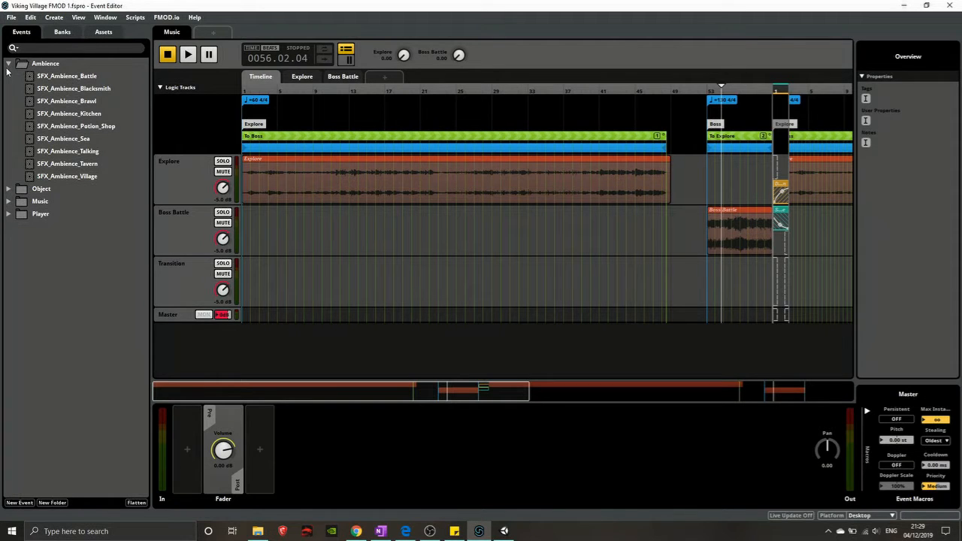
left_click(65, 81)
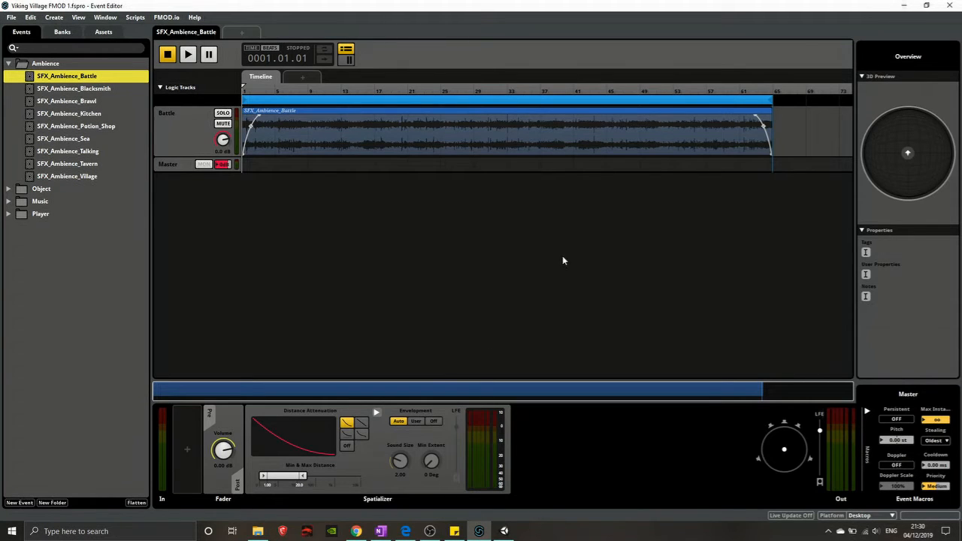
Audition SFX_Ambience_Battle with its 3D preview source moved to the listener's right, restoring the source to the centre after stopping playback
left_click(321, 138)
key("space")
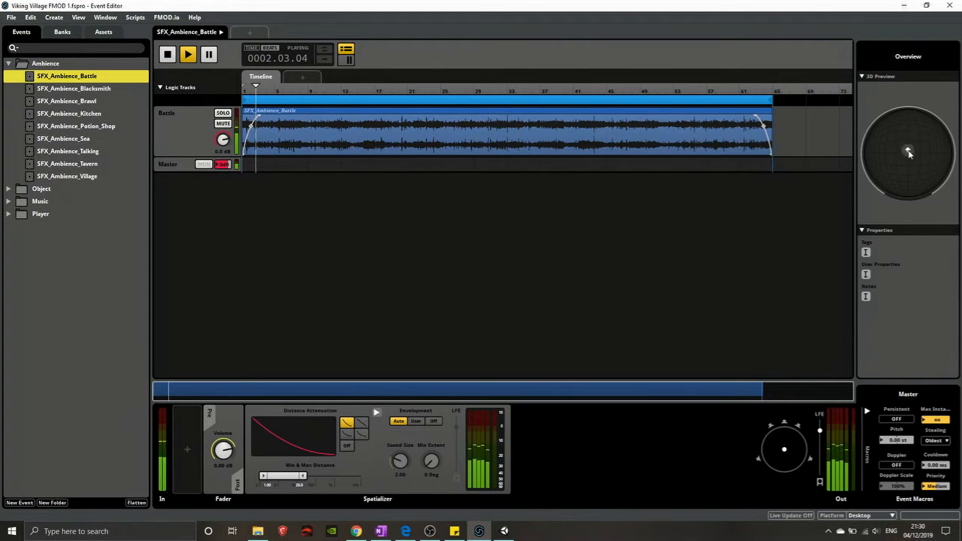
left_click_drag(909, 152, 935, 154)
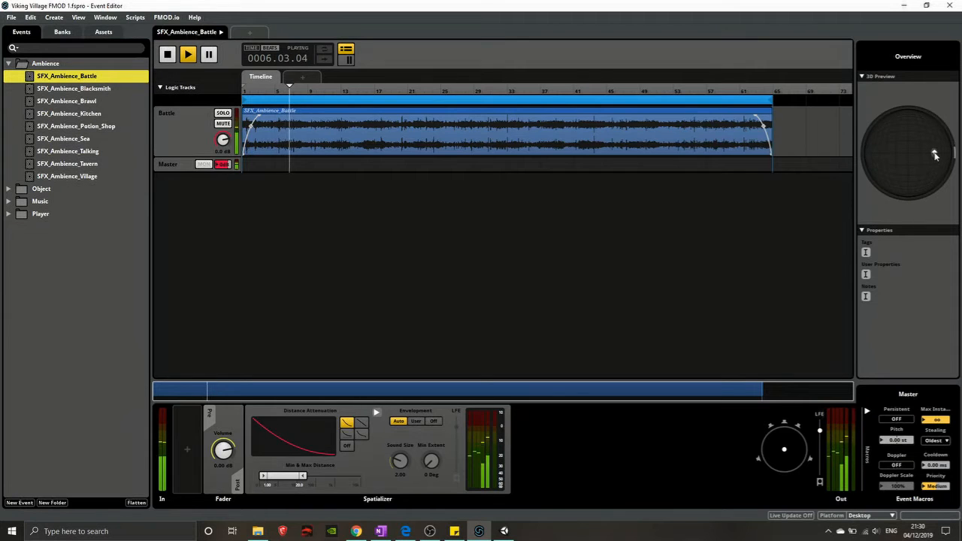
key("space")
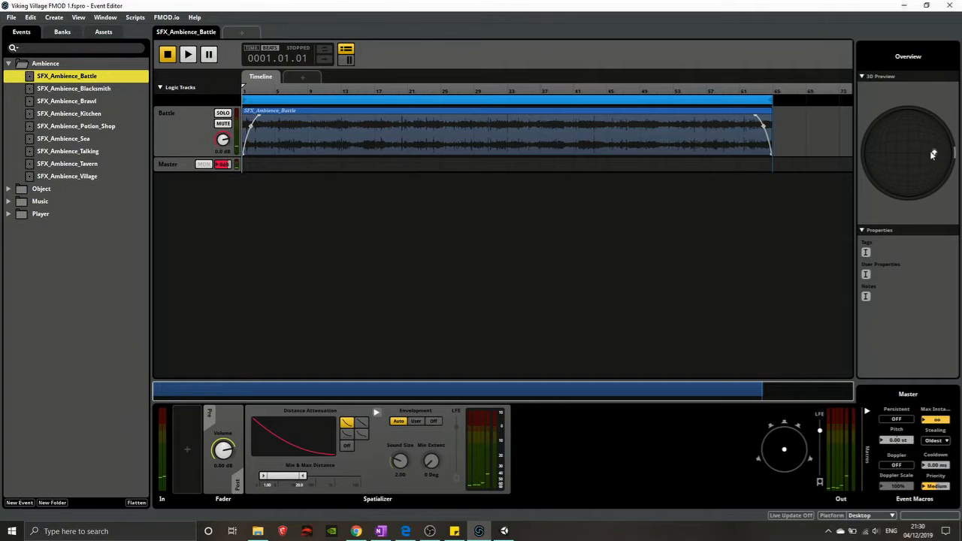
left_click_drag(932, 154, 907, 153)
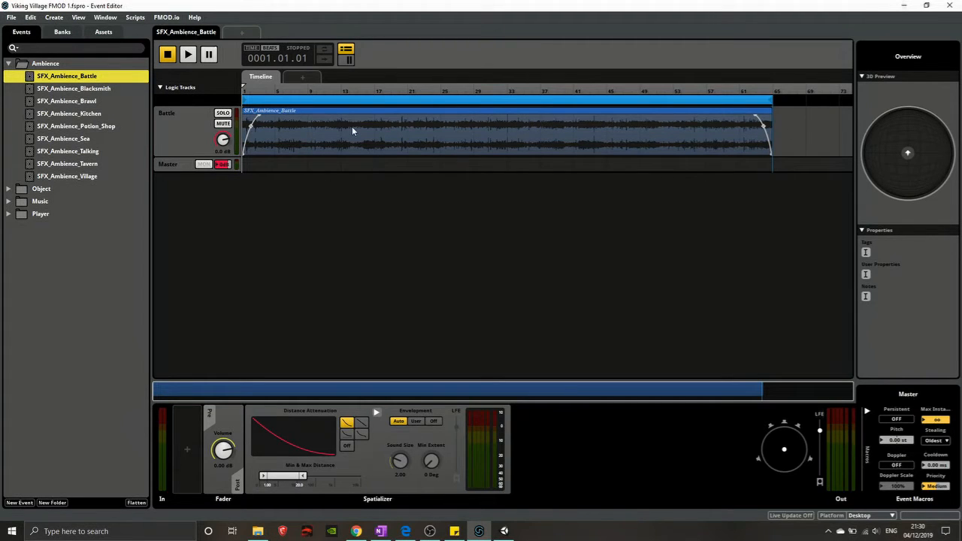
Go through the Ambience events from Blacksmith to Village and back up to Battle, comparing their timelines
left_click(83, 90)
key("Down")
key("Down")
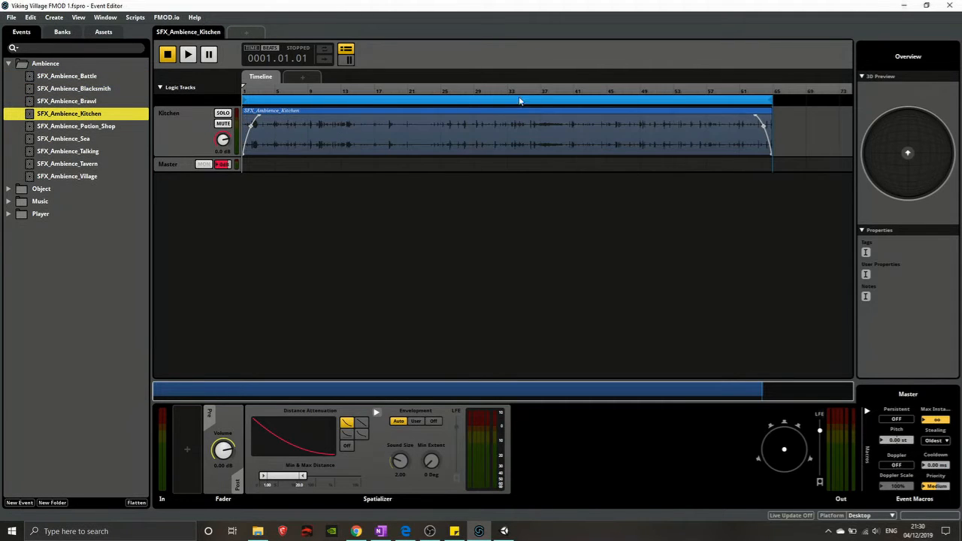
key("Down")
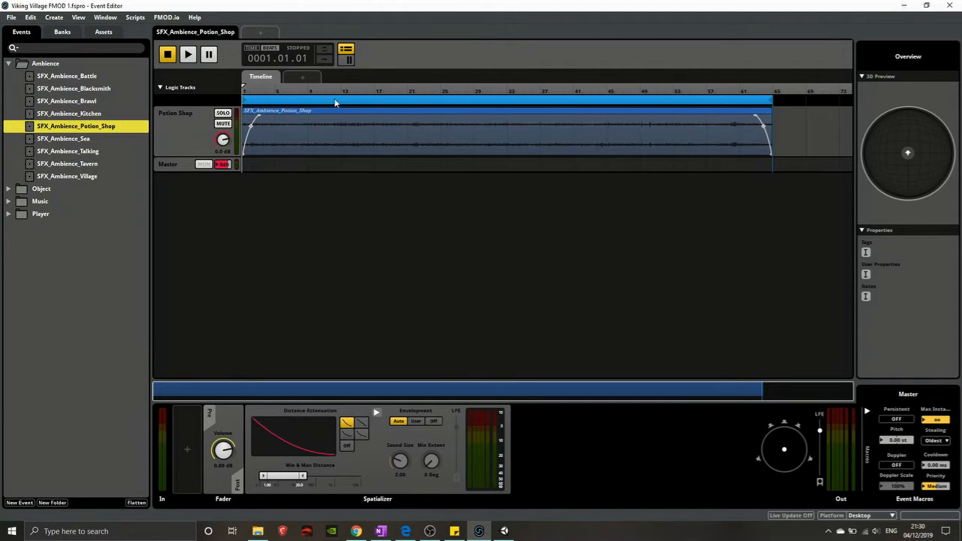
key("Down")
key("Down")
key("Down")
key("Down")
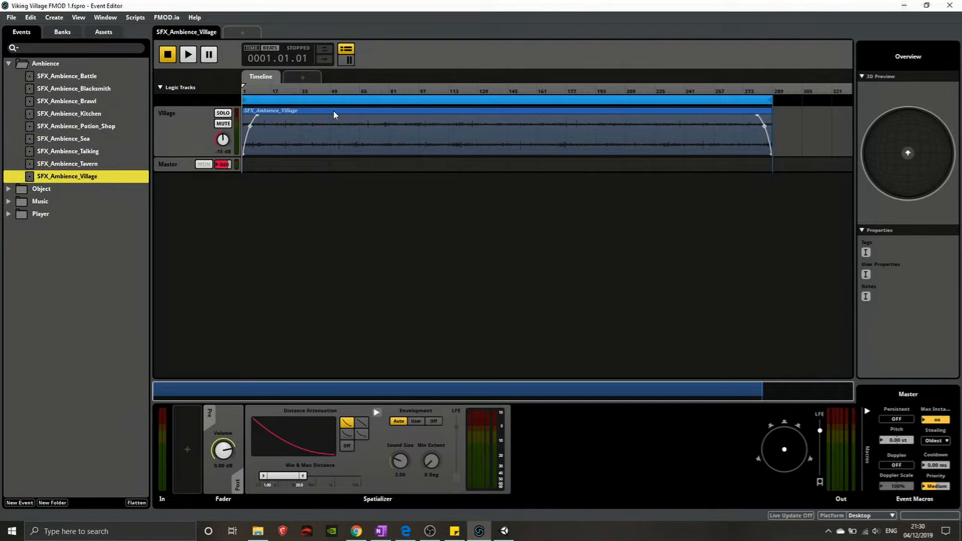
key("Up")
key("Up")
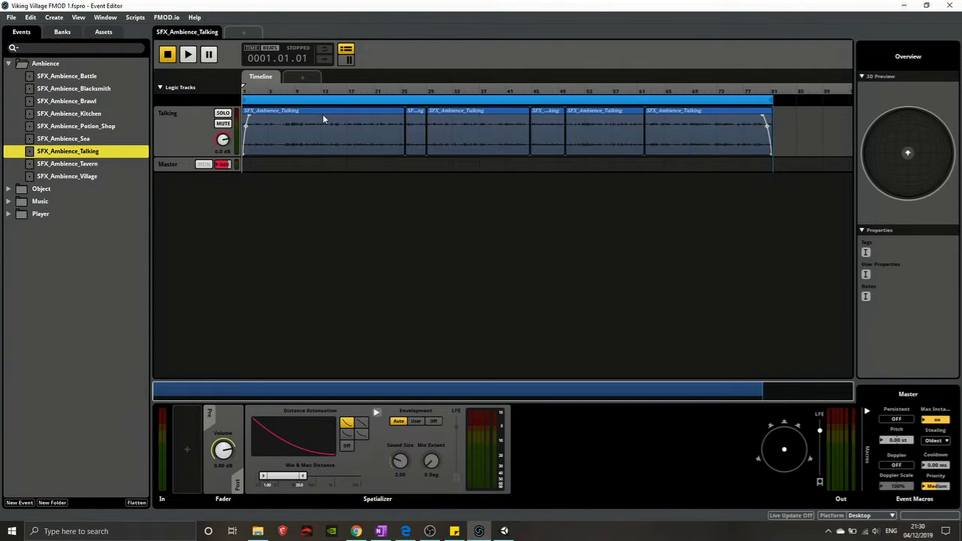
key("Up")
key("Up")
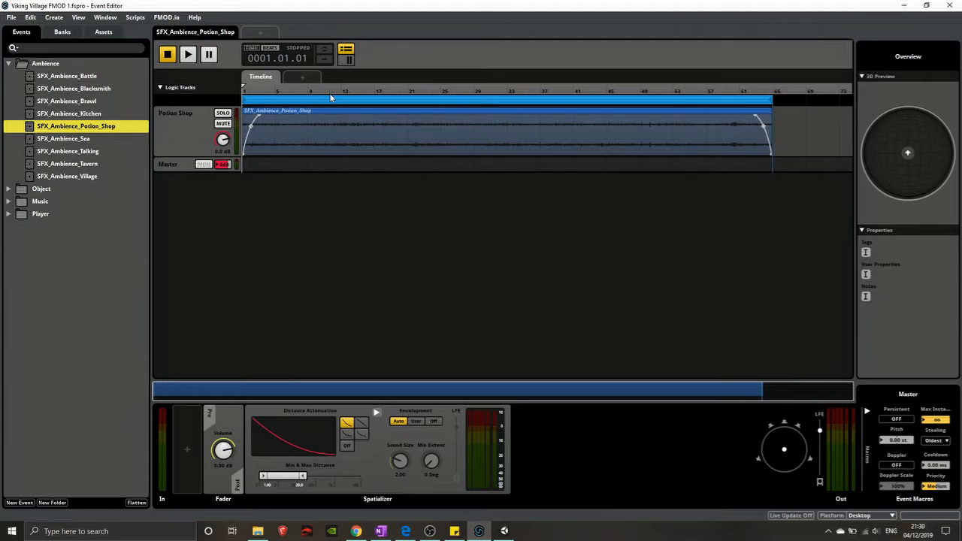
key("Up")
key("Up")
key("Up")
key("Up")
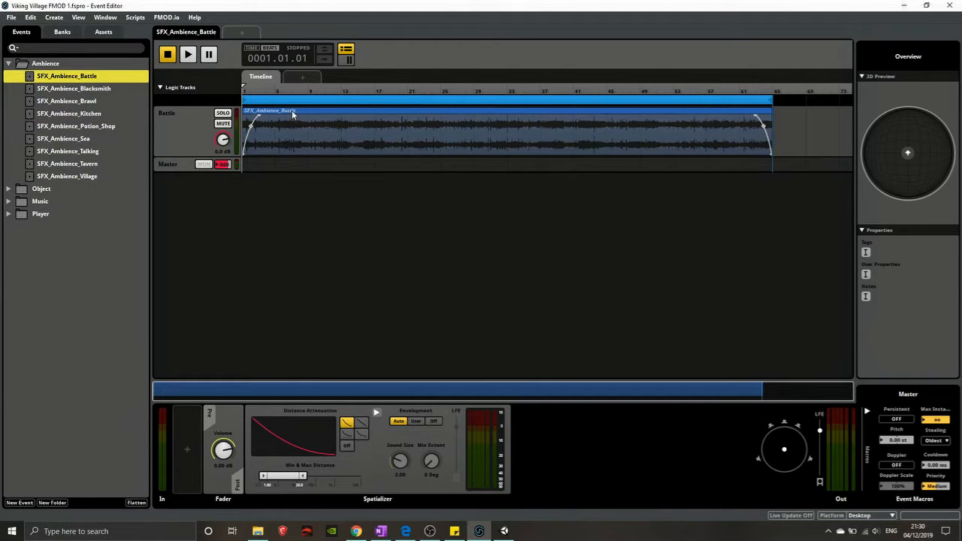
Inspect the SFX_Ambience_Battle audio instrument and the 3-EQ effect on its Battle track
left_click(315, 130)
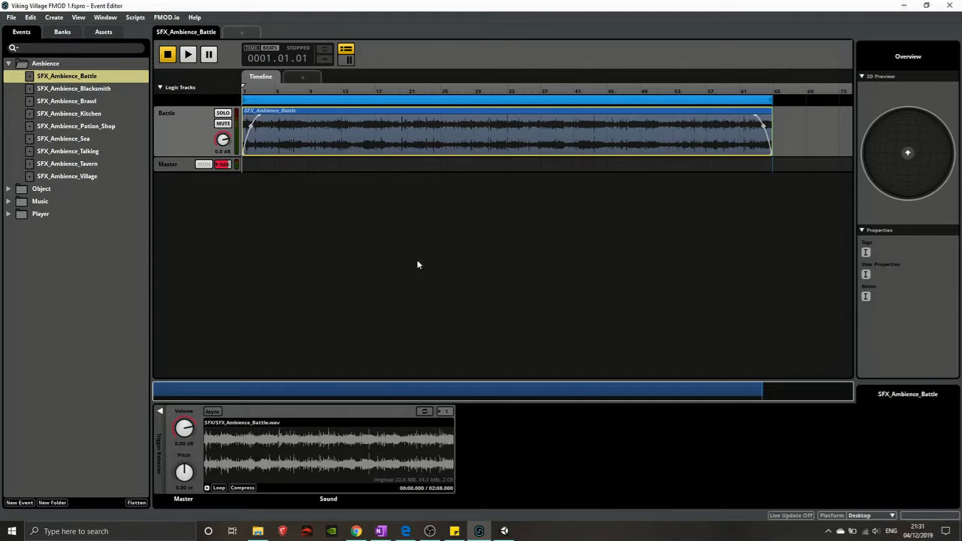
left_click(203, 139)
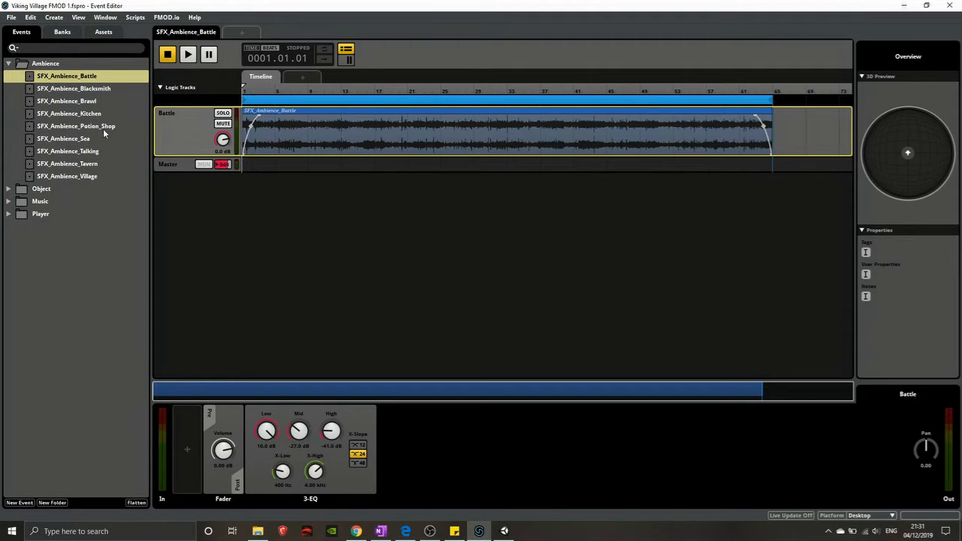
Audition SFX_Ambience_Tavern from partway along the timeline while viewing the Tavern track's 3-EQ, and stop playback
left_click(94, 165)
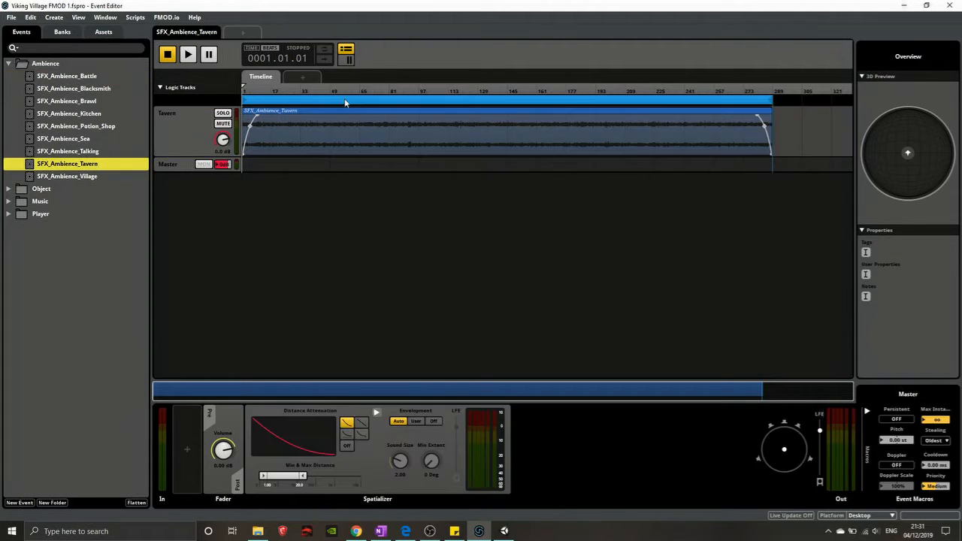
left_click(382, 168)
key("space")
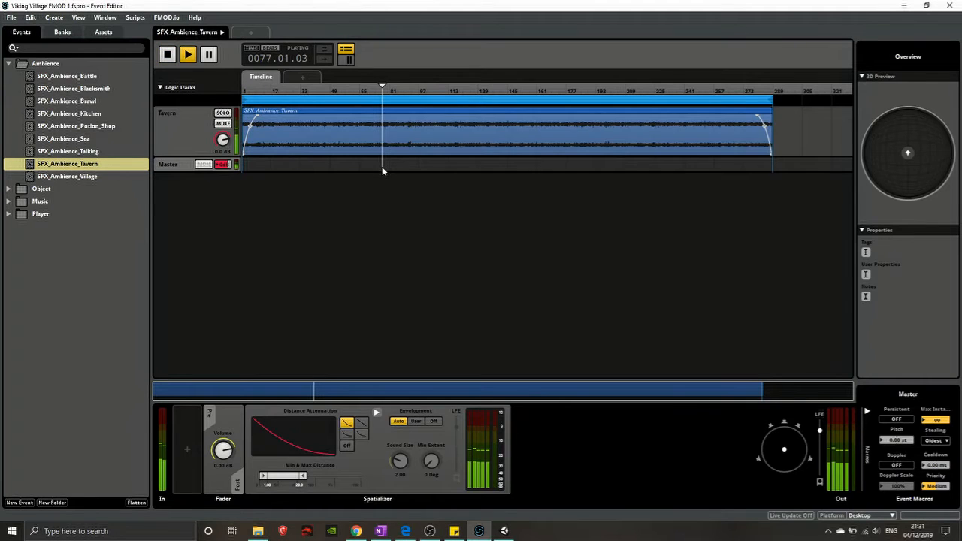
left_click(195, 121)
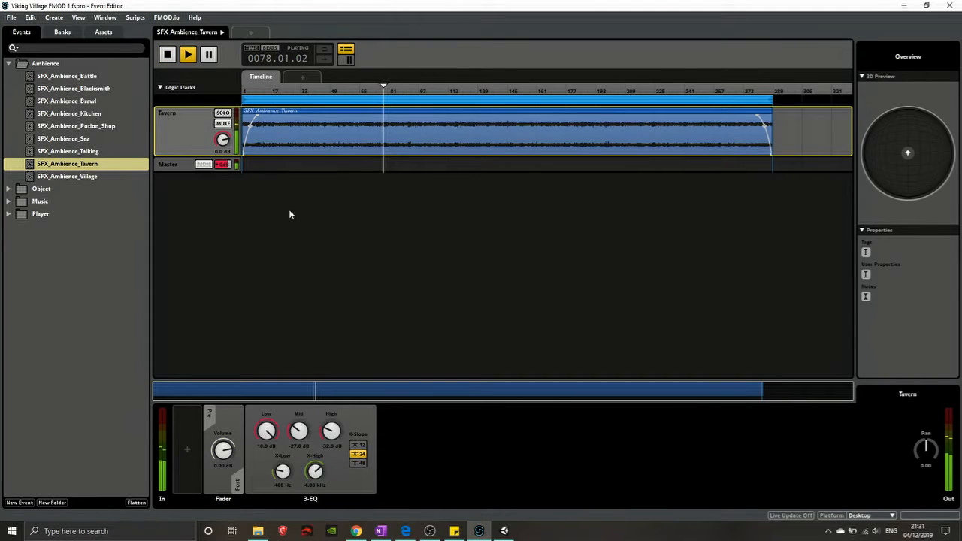
key("space")
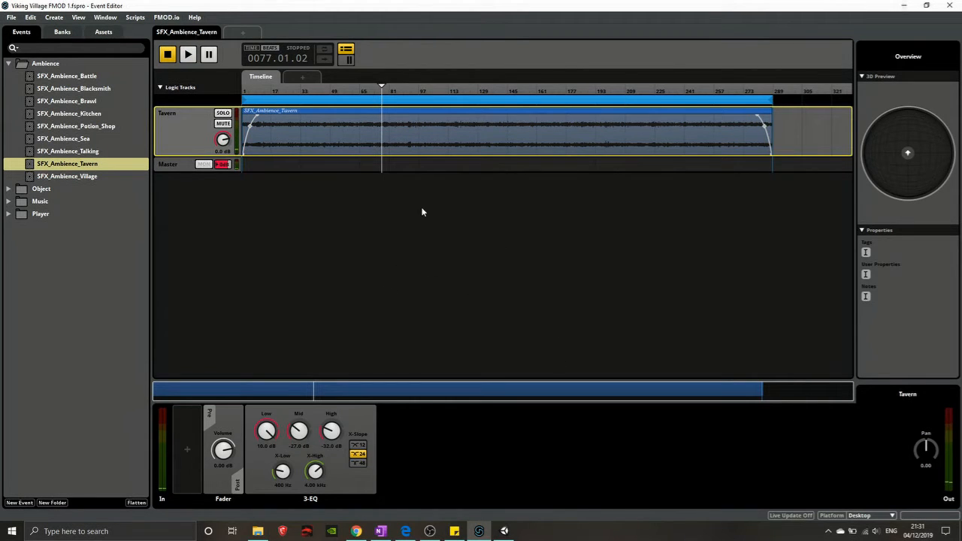
Try a reduced low gain in the Tavern track's 3-EQ during playback, restore it to 10 dB, and stop playback
left_click_drag(266, 430, 266, 457)
key("space")
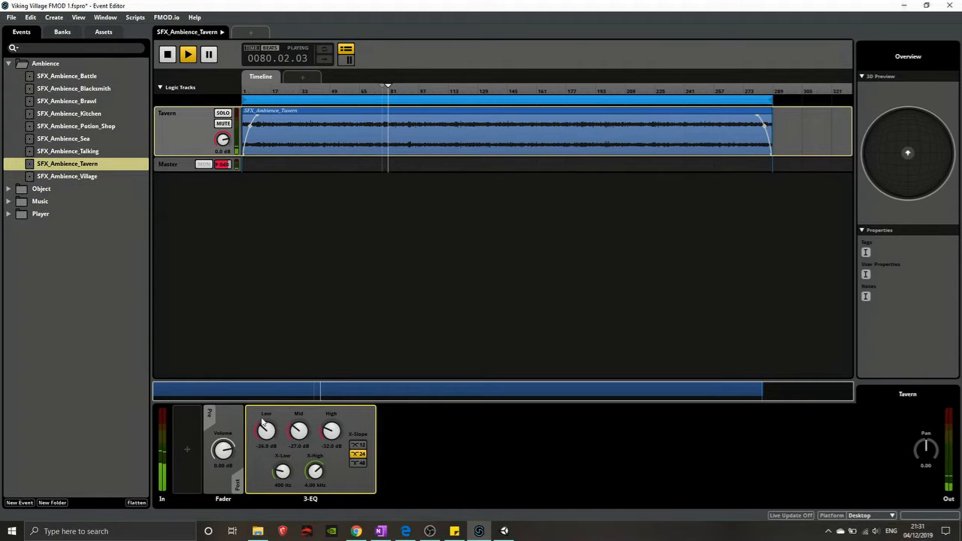
left_click_drag(265, 434, 387, 254)
key("space")
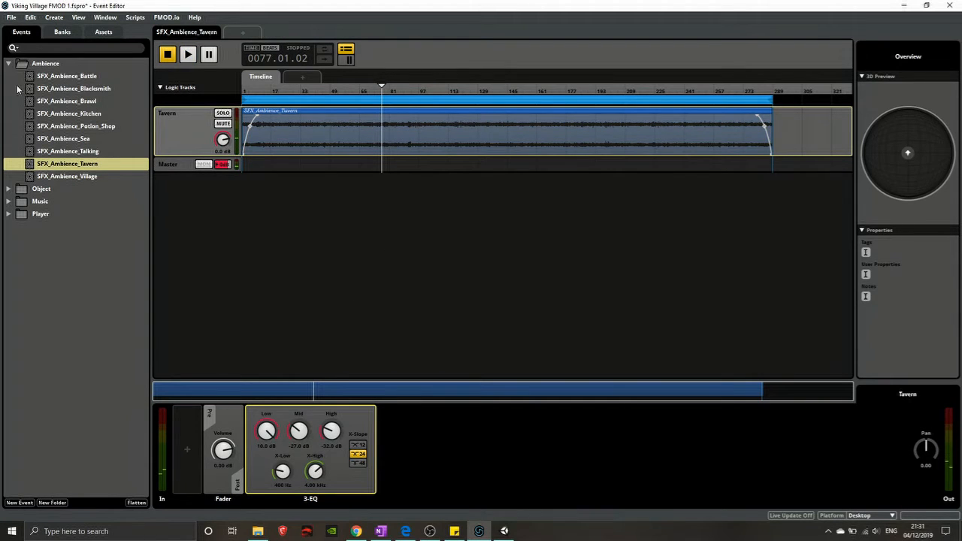
Collapse the Ambience folder and go through the Object events from SFX_Object_Boar to SFX_Object_Wood_Creak
left_click(9, 63)
left_click(39, 78)
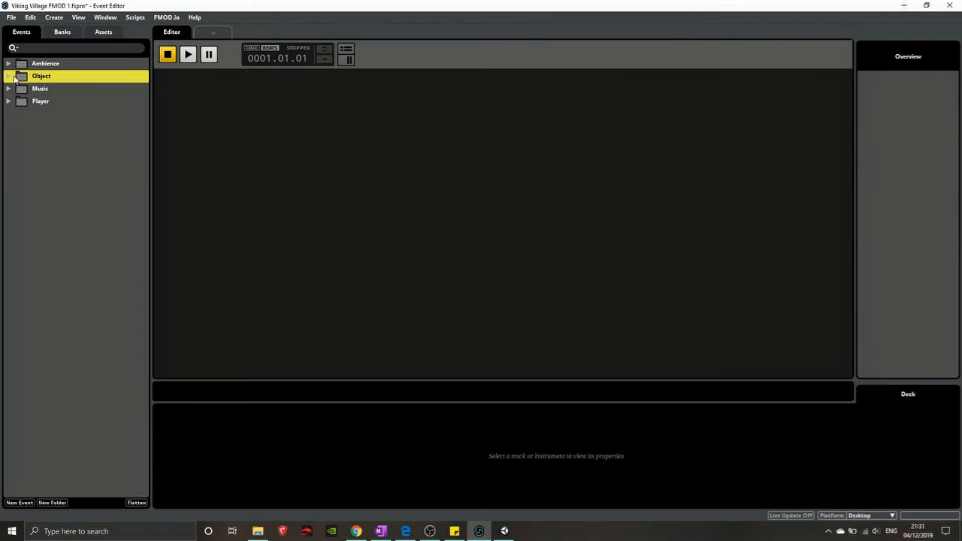
left_click(14, 78)
left_click(50, 88)
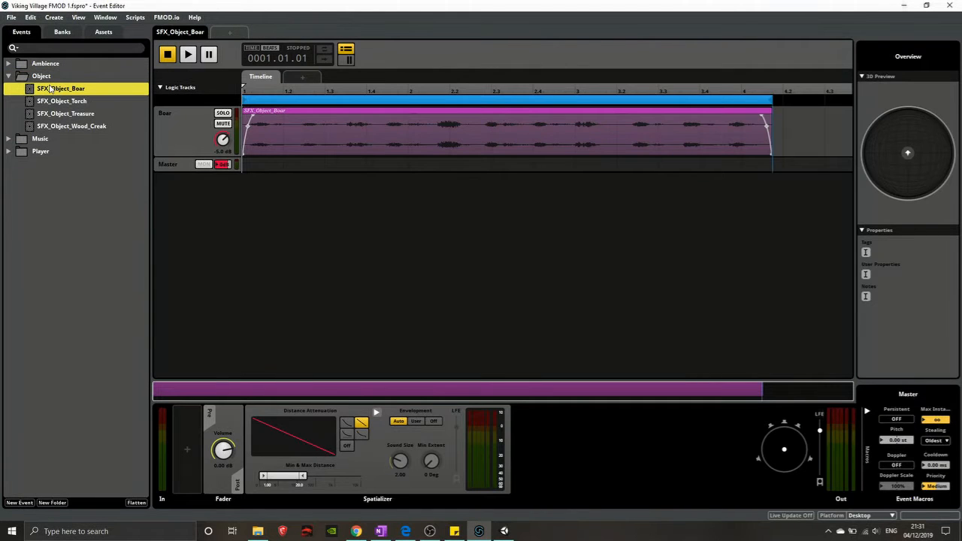
key("Down")
key("Down")
key("Down")
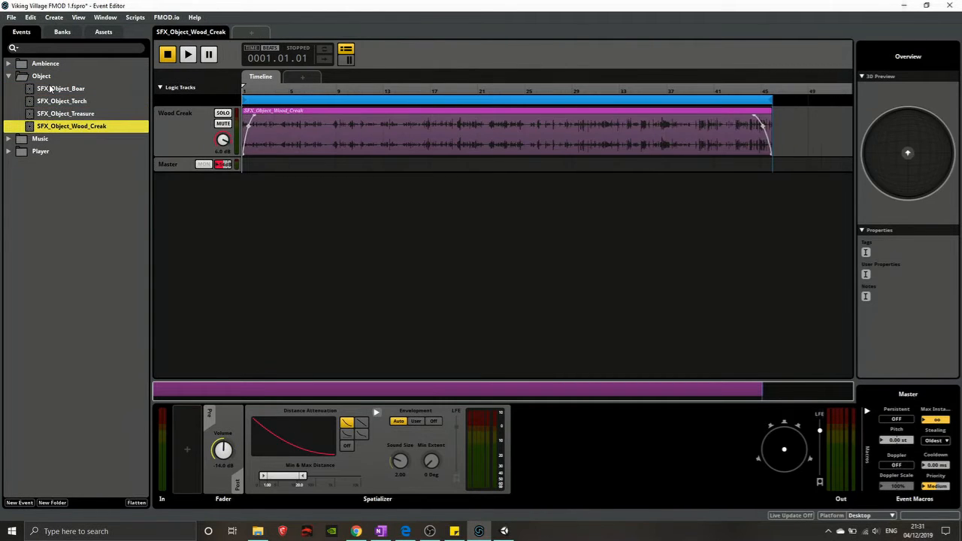
Recentre the sound source in the 3D preview of SFX_Object_Torch
key("Up")
key("Up")
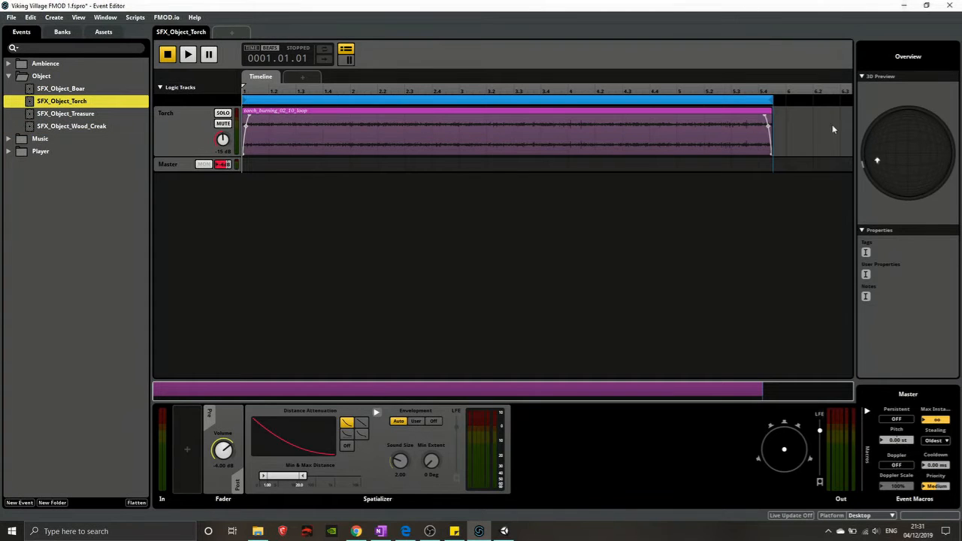
left_click_drag(880, 164, 882, 166)
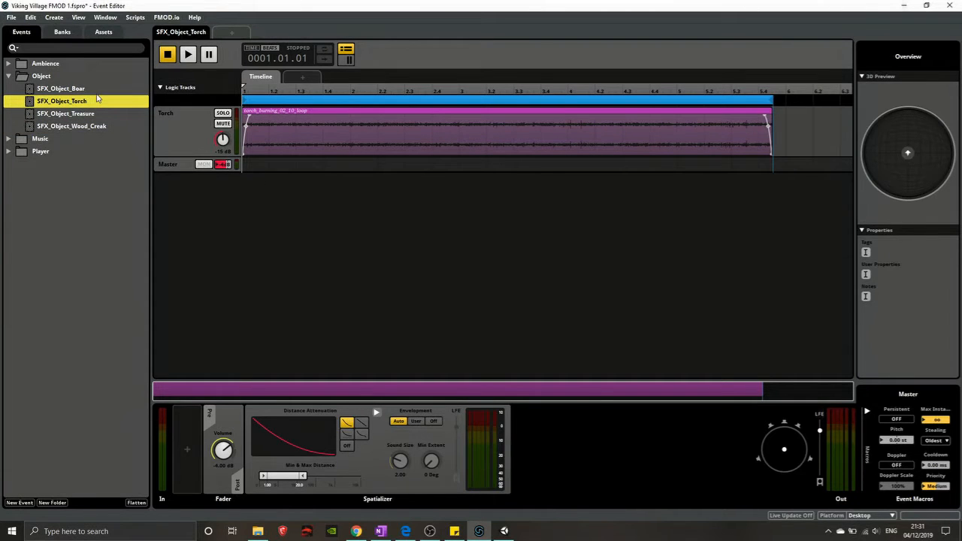
Review the Boar, Torch, Treasure and Wood_Creak events again, finishing on SFX_Object_Treasure
key("Up")
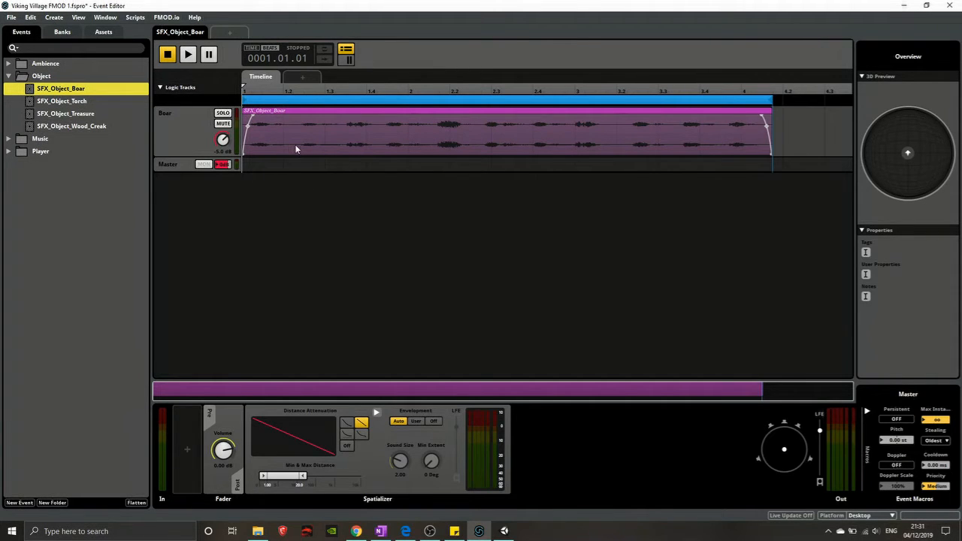
left_click(73, 102)
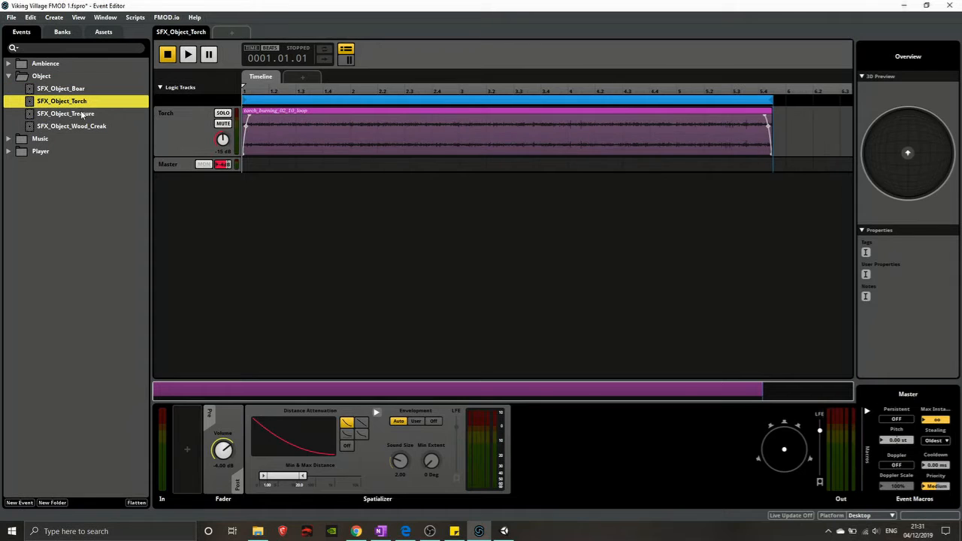
left_click(84, 114)
left_click(90, 126)
left_click(91, 116)
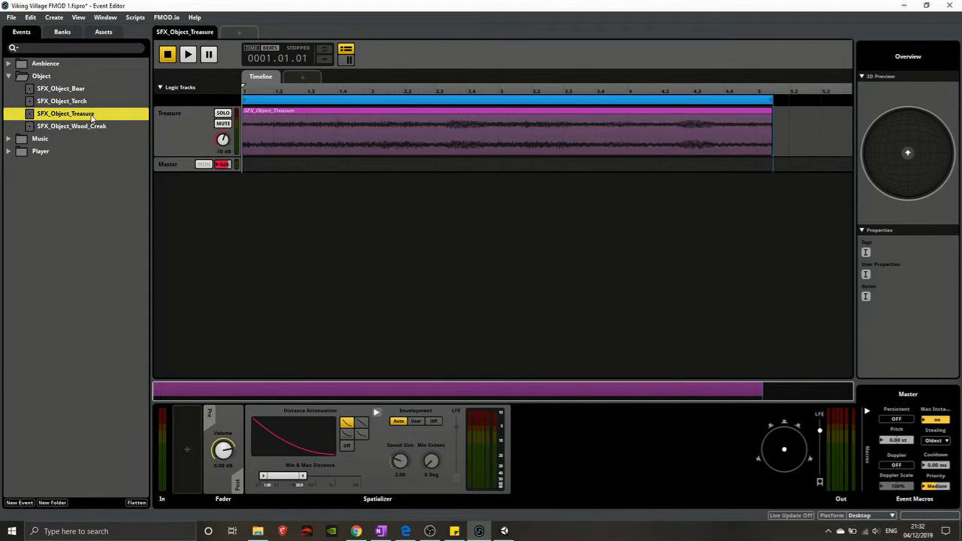
Go through SFX_Object_Torch and SFX_Object_Boar, return to the Torch event, and reveal its sound's trigger behavior and modulation settings
left_click(87, 101)
left_click(86, 90)
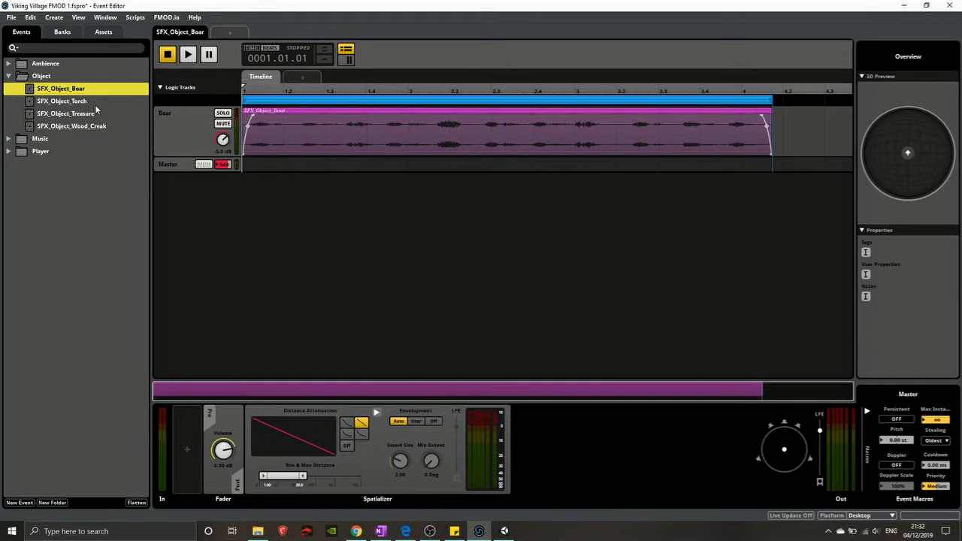
left_click(86, 101)
left_click(288, 126)
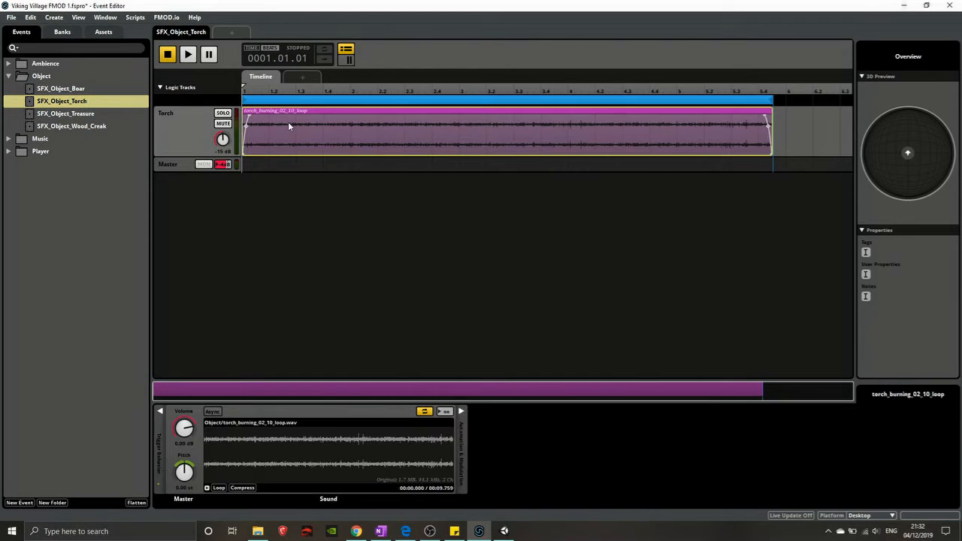
left_click(159, 412)
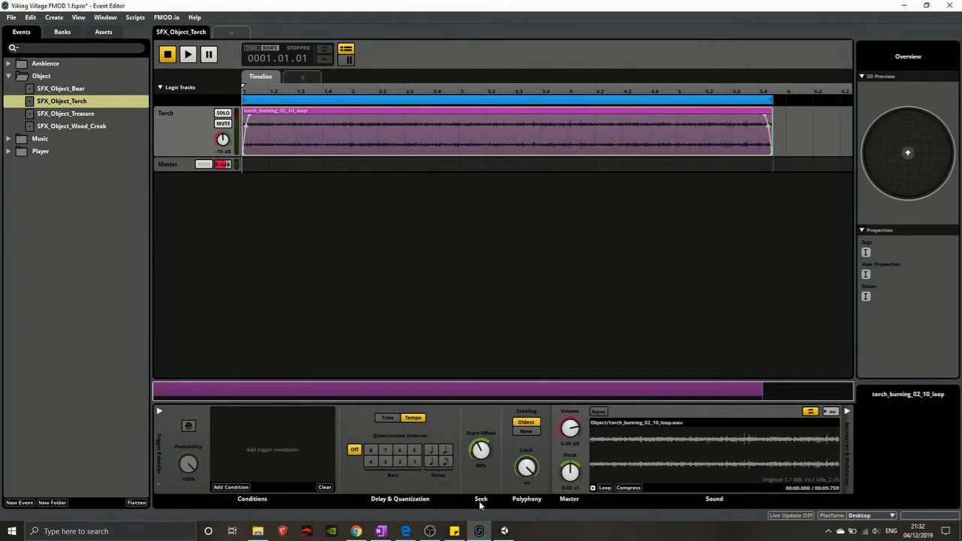
left_click(847, 413)
Check the modulation types available for the torch sound's Start Offset and try a lower random Start Offset amount
right_click(487, 458)
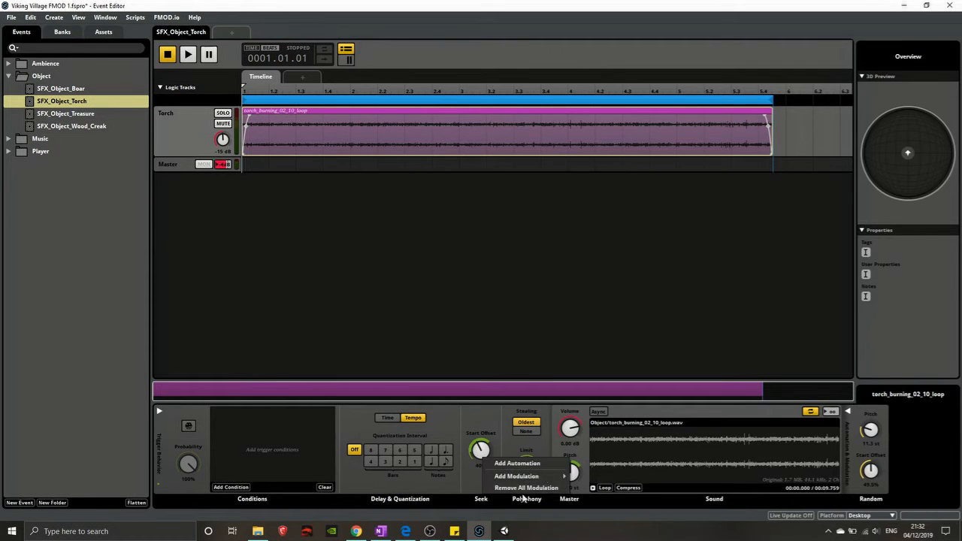
mouse_move(545, 477)
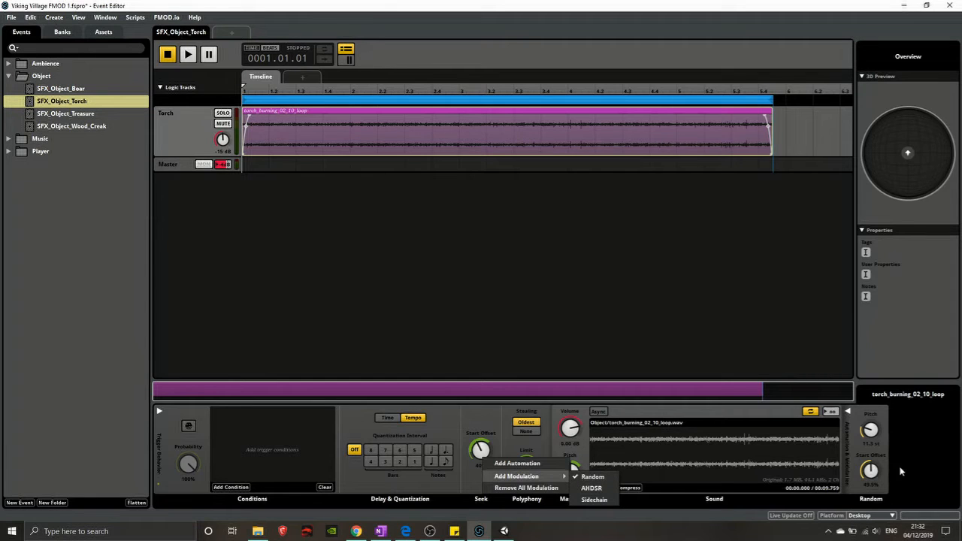
left_click(845, 430)
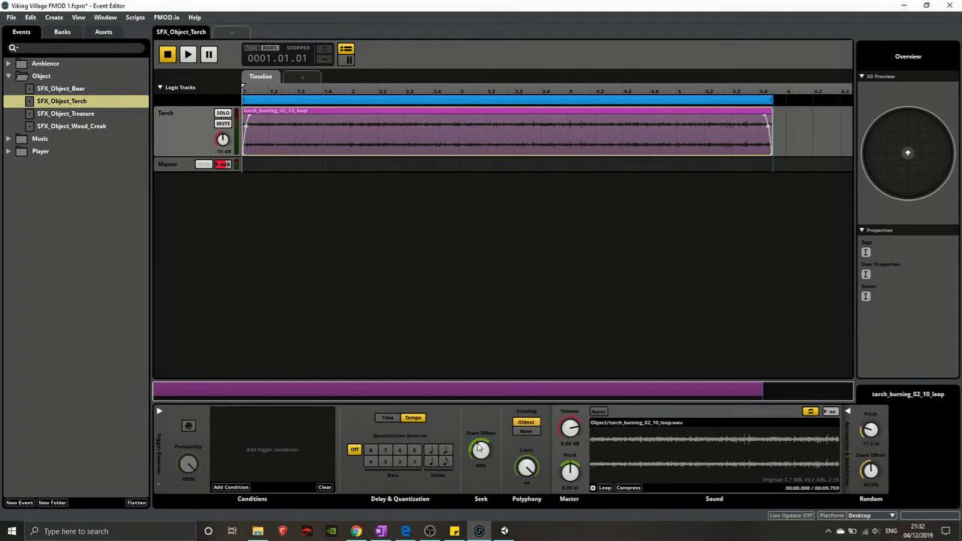
left_click_drag(871, 470, 871, 491)
Place the playhead at various points along the SFX_Object_Torch timeline to illustrate random start positions
left_click(384, 165)
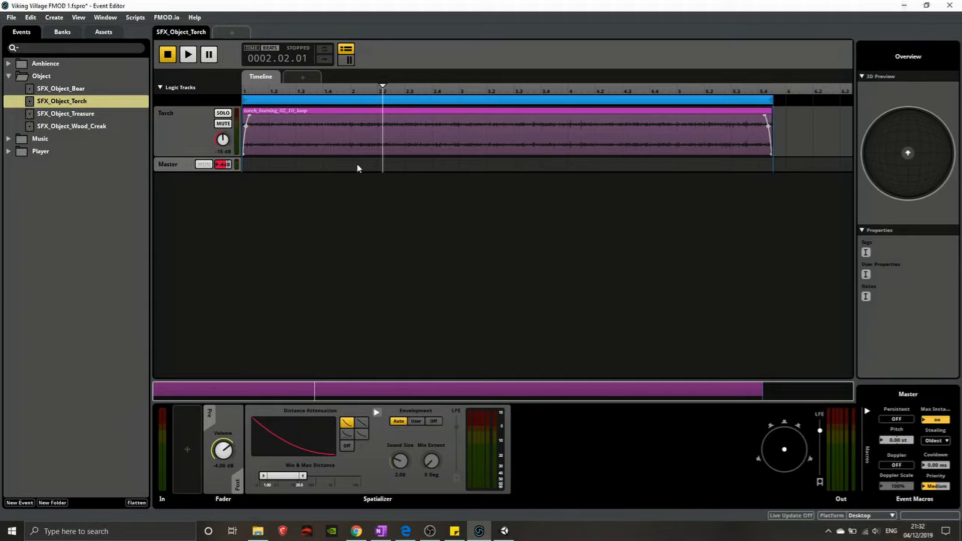
left_click(443, 169)
left_click(562, 168)
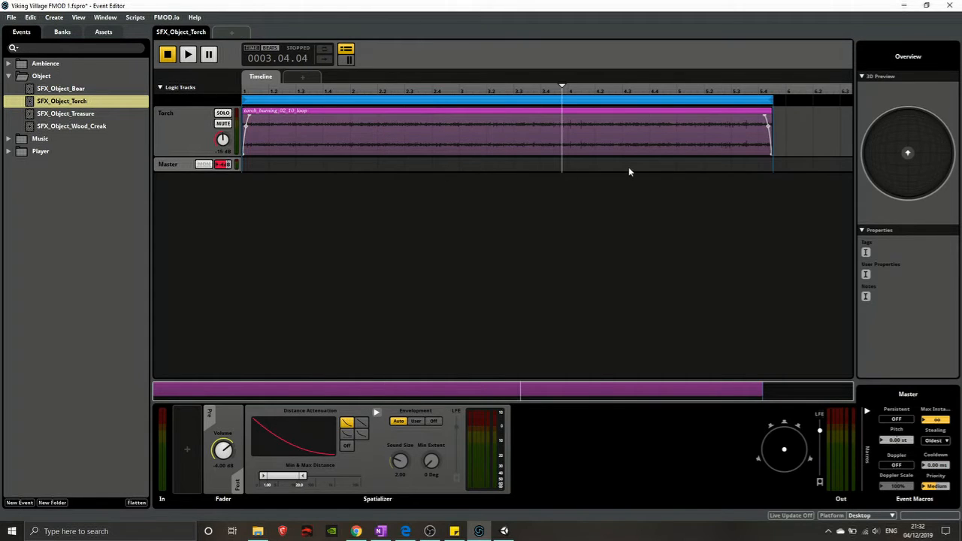
left_click(629, 167)
left_click(449, 166)
left_click(375, 168)
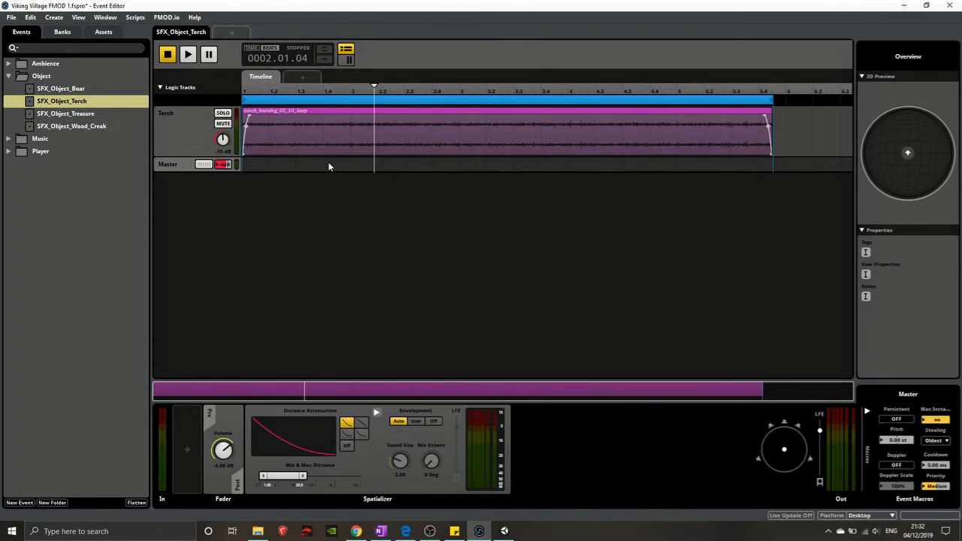
left_click(328, 166)
left_click(461, 165)
left_click(551, 165)
left_click(686, 167)
left_click(720, 167)
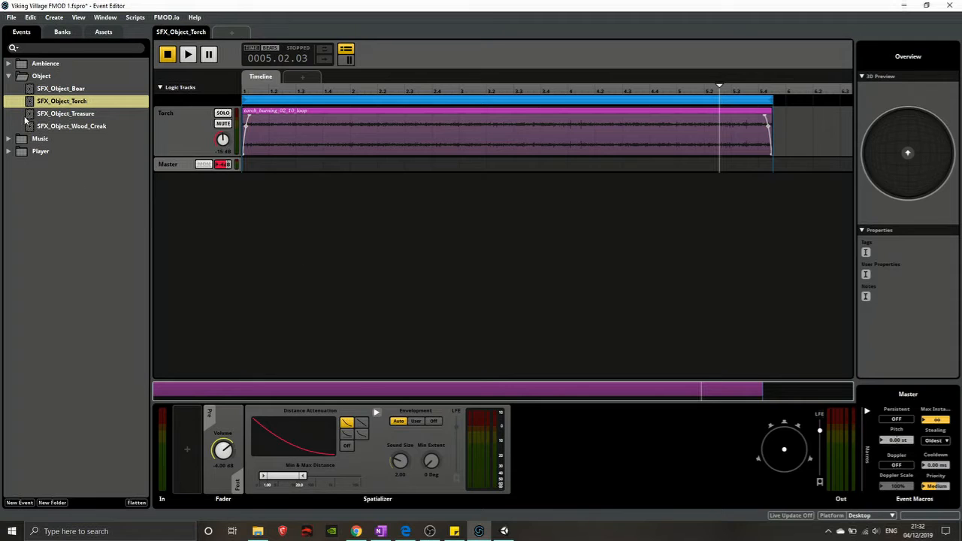
Collapse the Object folder, open the Music event and play it from the start of the timeline
left_click(8, 76)
left_click(9, 89)
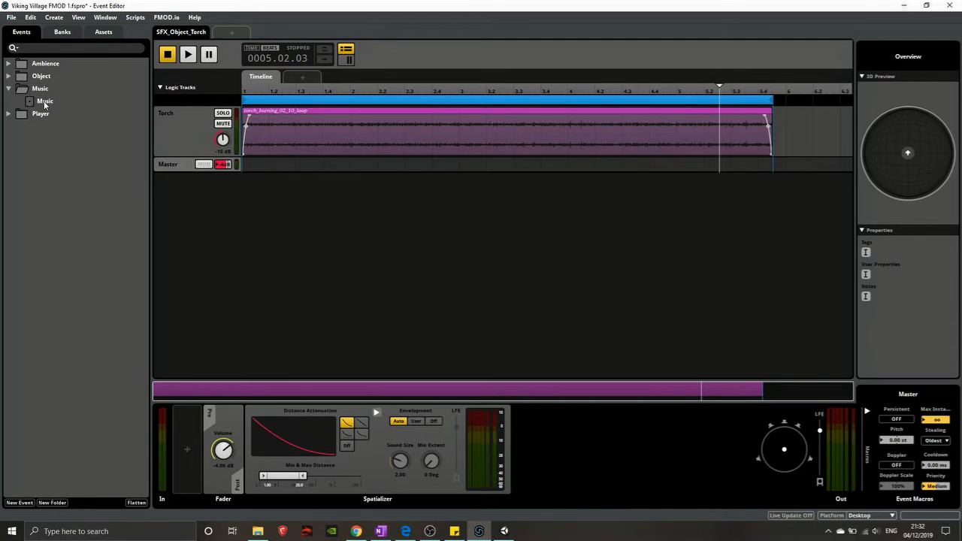
left_click(44, 103)
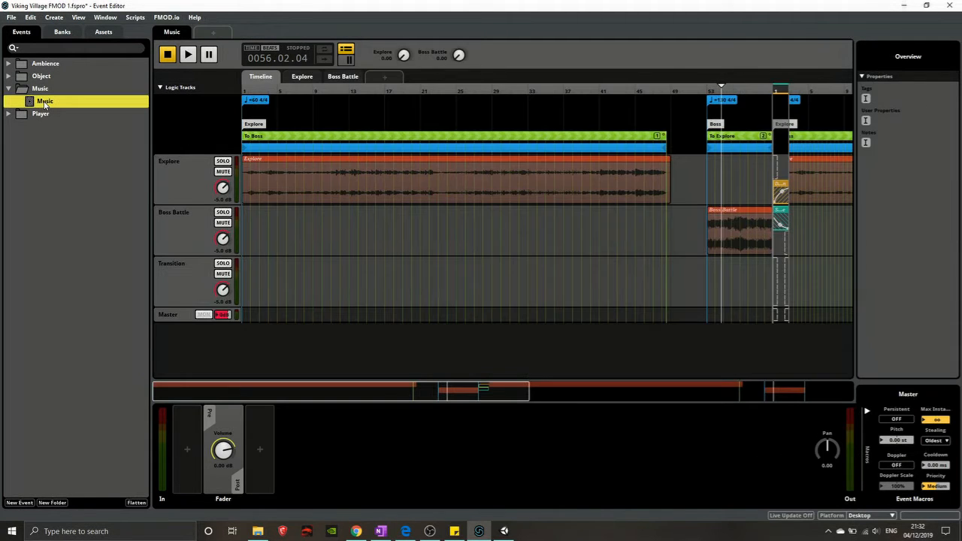
left_click(242, 240)
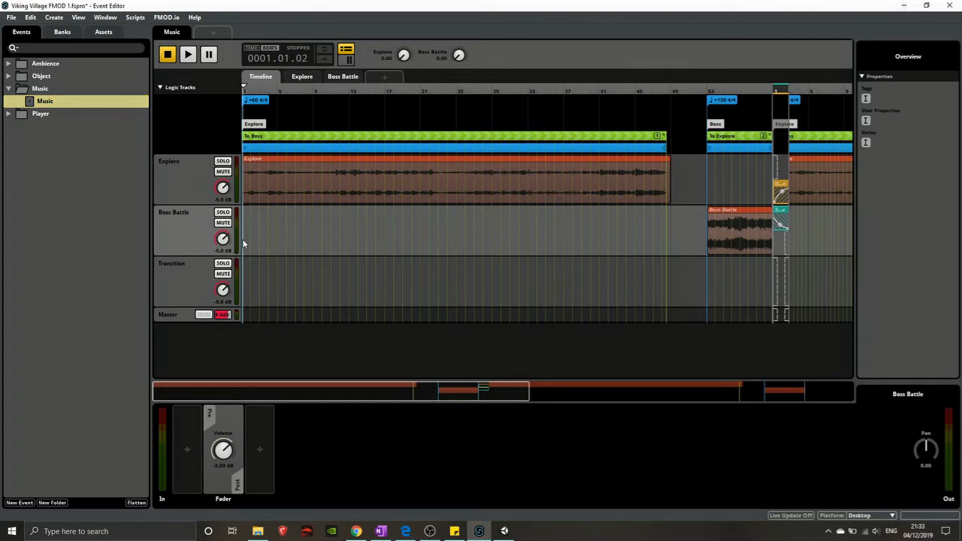
key("space")
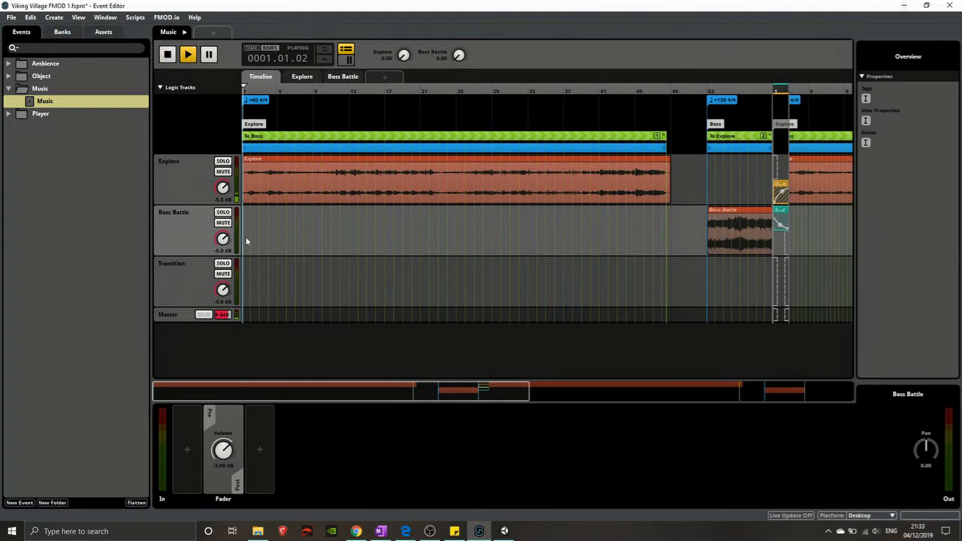
Examine the marker and region options of the logic tracks, the To Boss transition region, and the Explore sound
left_click(275, 104)
right_click(275, 104)
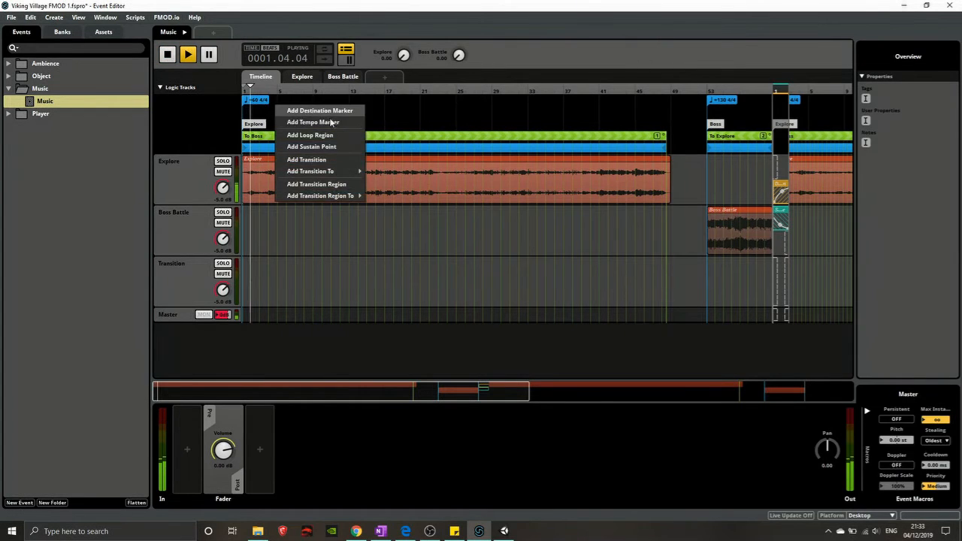
left_click(250, 109)
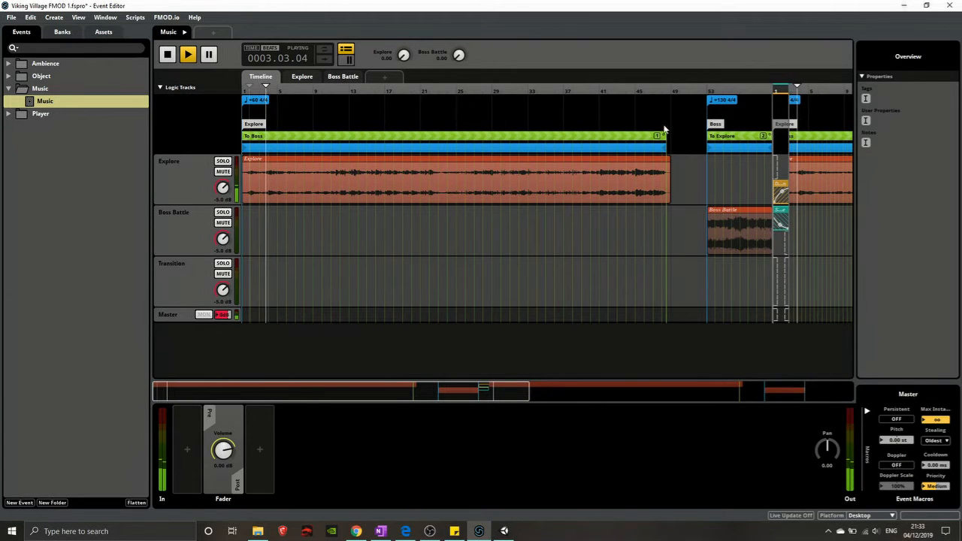
left_click(627, 140)
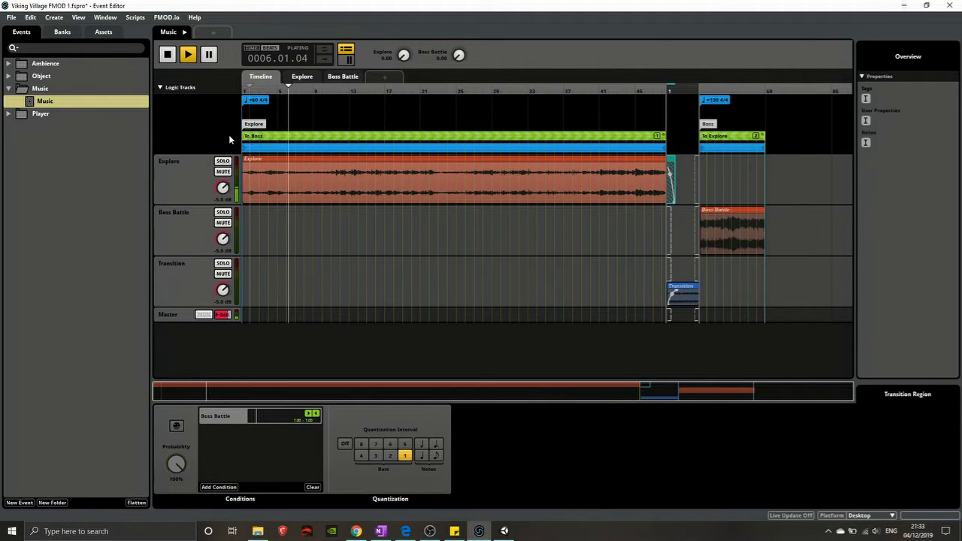
left_click(281, 172)
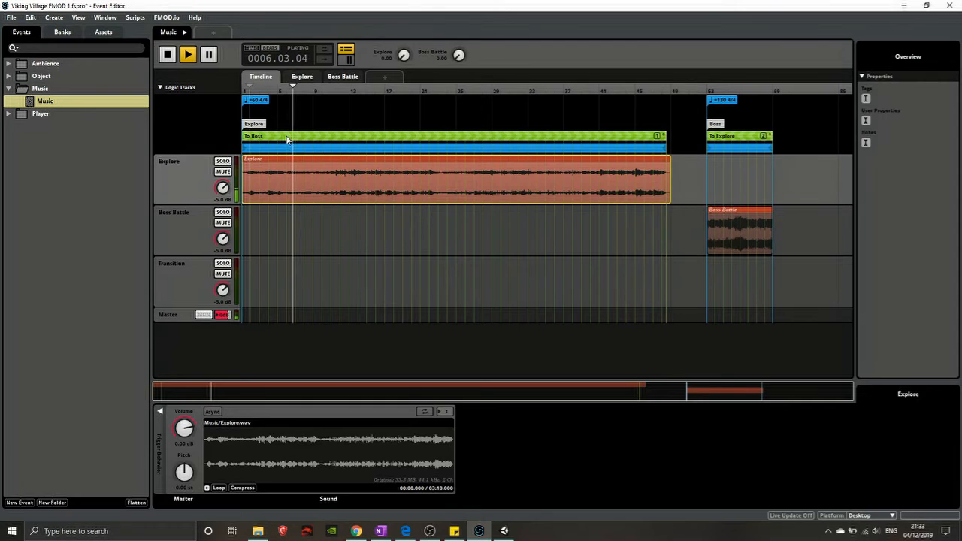
Try quantization intervals of 2 and 3 bars on the To Boss transition region, and restore 1 bar
left_click(286, 137)
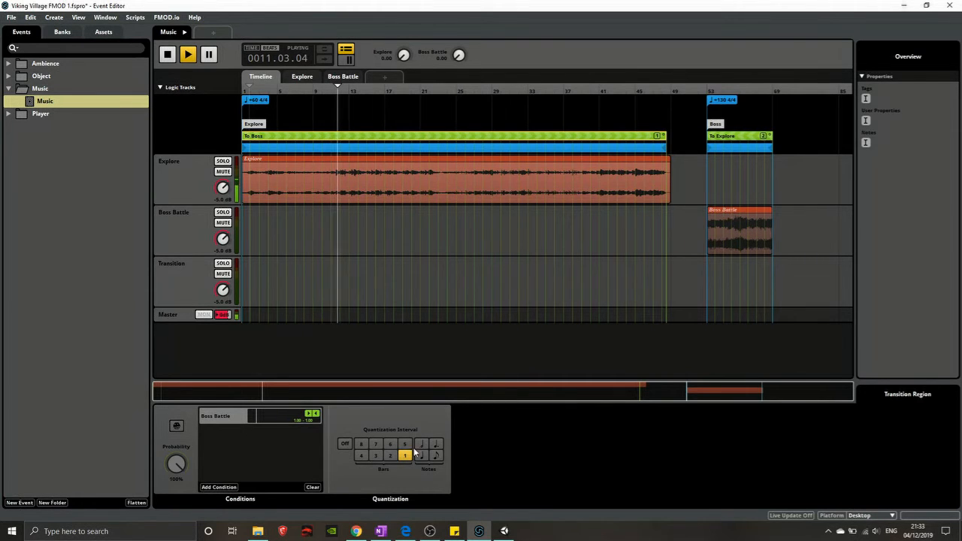
left_click(392, 457)
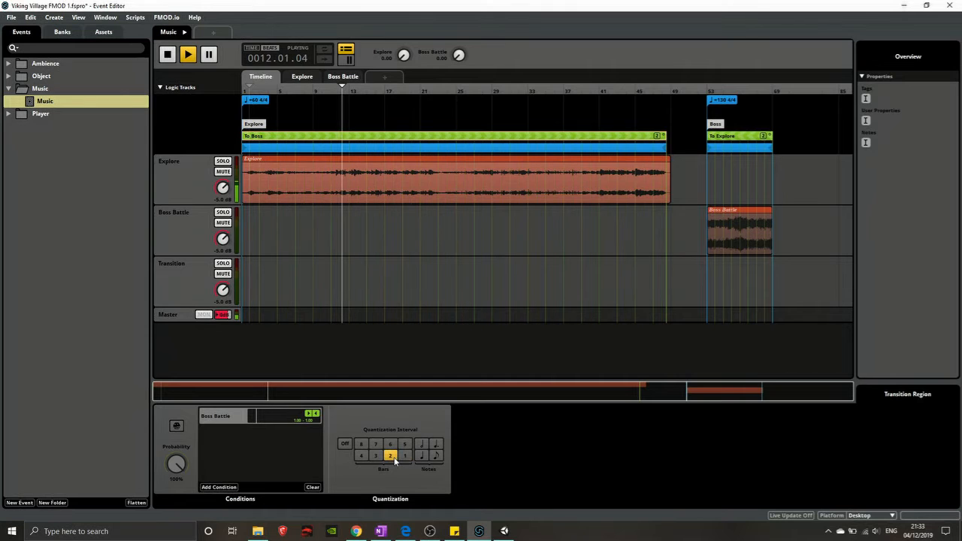
left_click(376, 456)
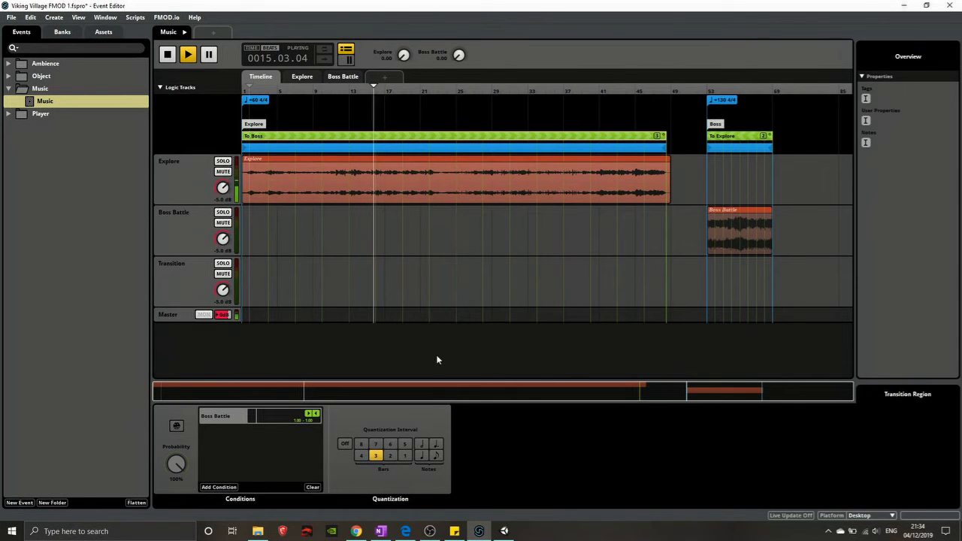
left_click(405, 456)
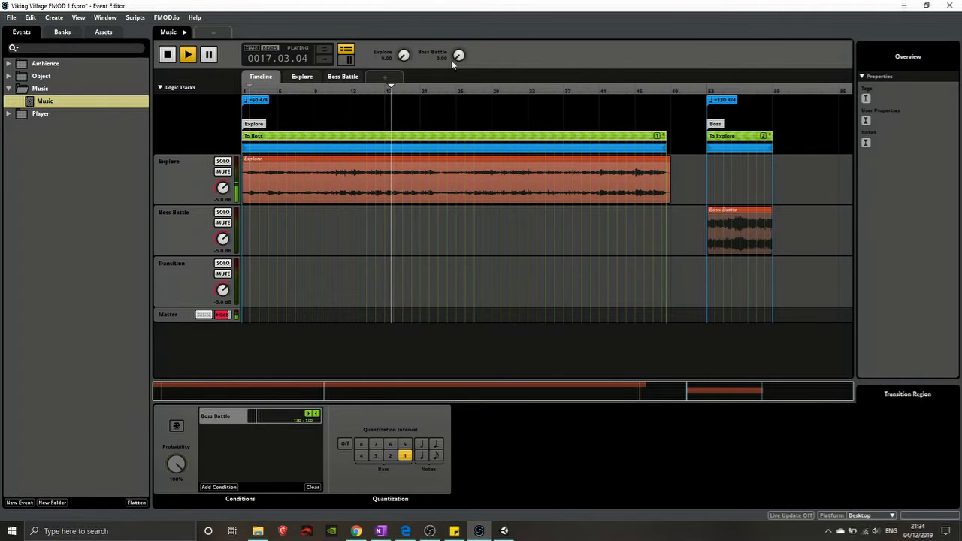
Set the Boss Battle parameter to 1.00 during playback and reveal the To Boss region's transition timeline
left_click_drag(459, 56, 459, 18)
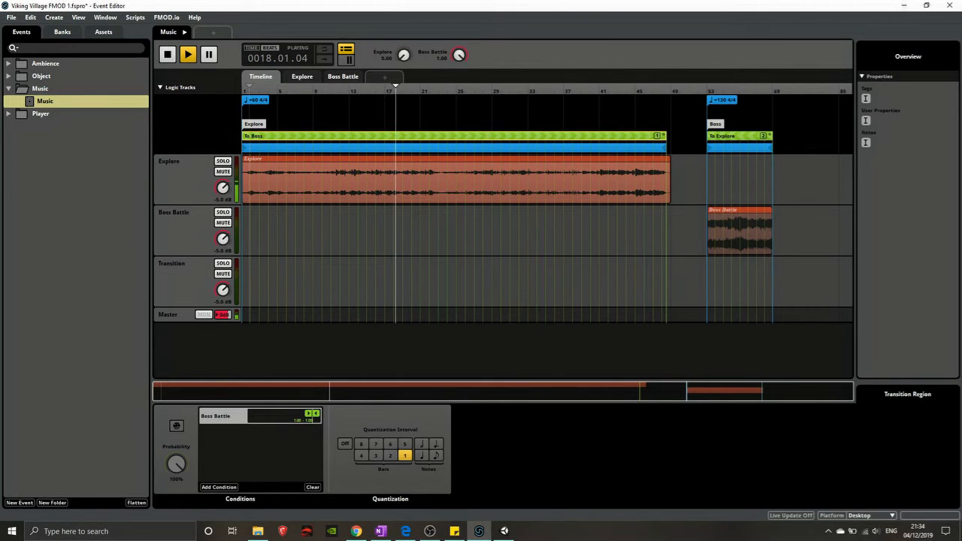
double_click(645, 140)
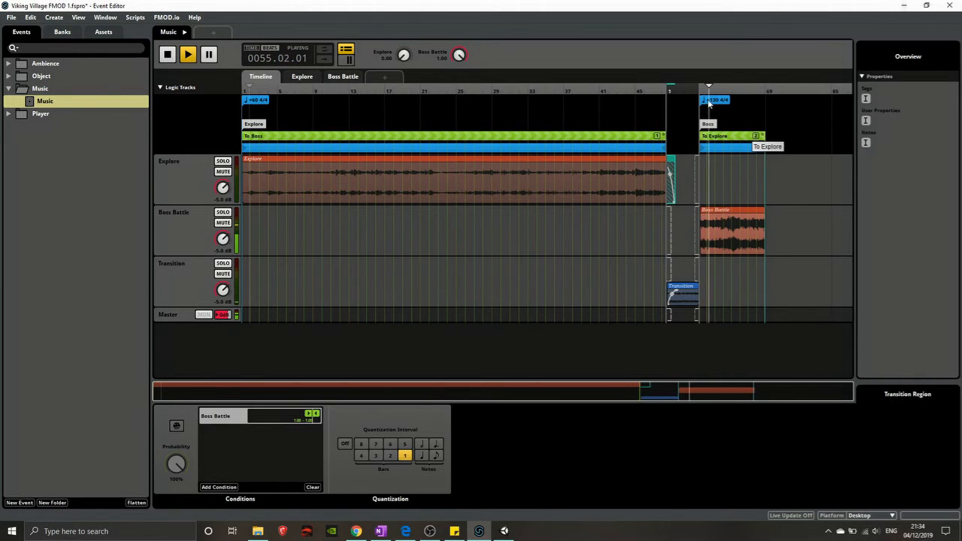
Select the To Explore transition region, set Boss Battle to 0.00 and Explore to 1.00, and stop playback
left_click(742, 138)
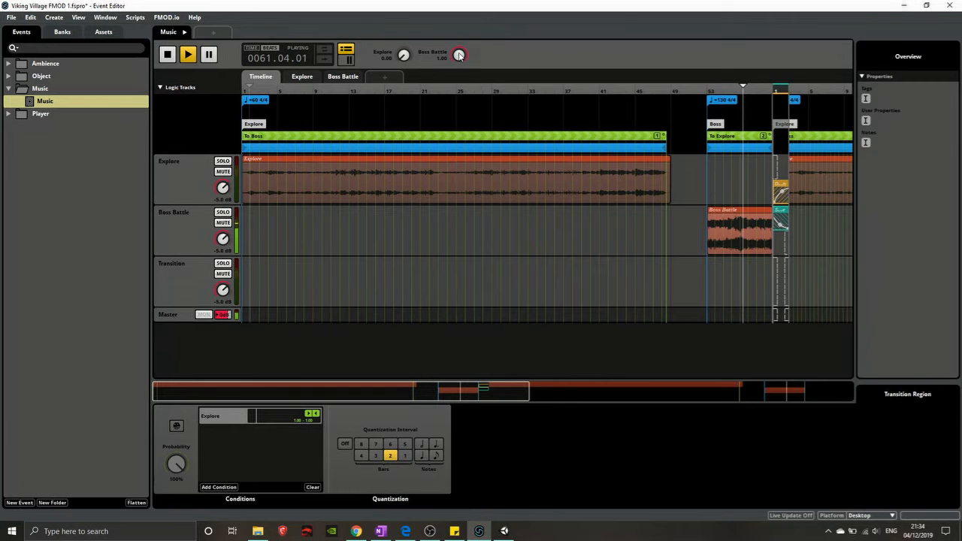
left_click_drag(461, 57, 359, 22)
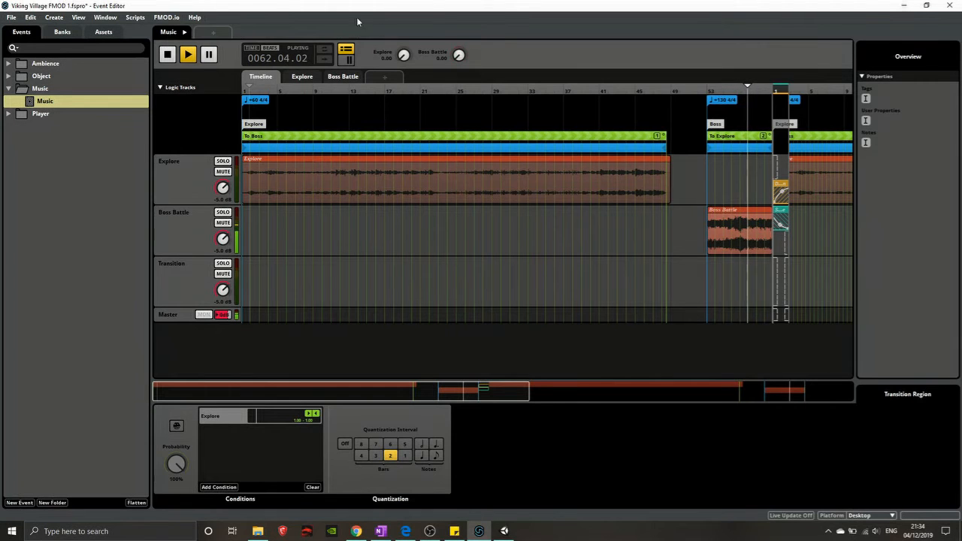
left_click_drag(407, 56, 407, 30)
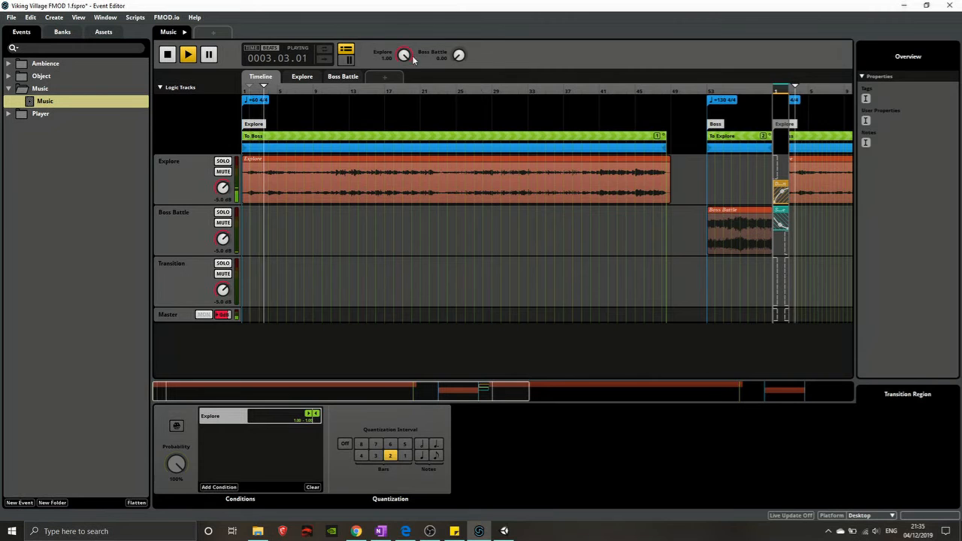
key("space")
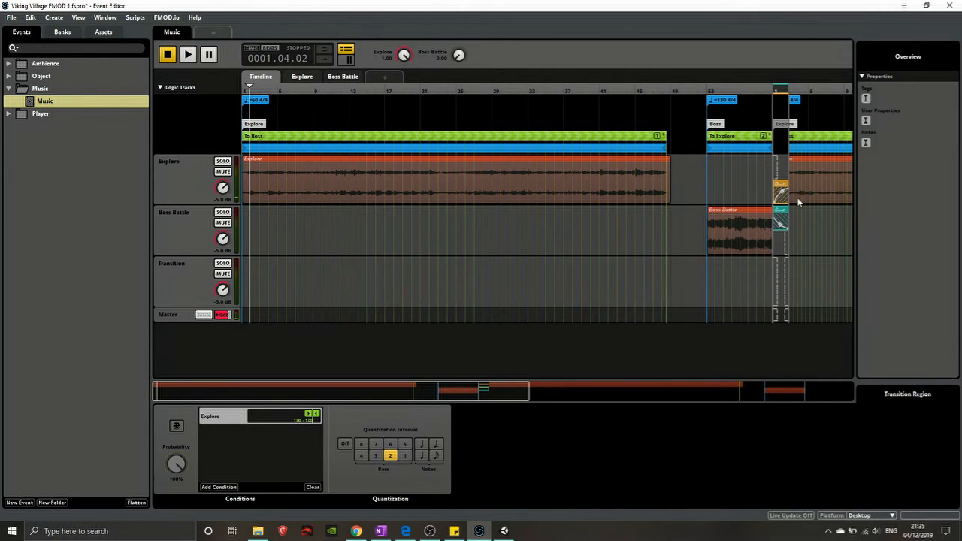
Adjust the end of the To Boss transition timeline and move the Boss marker slightly earlier
left_click(642, 142)
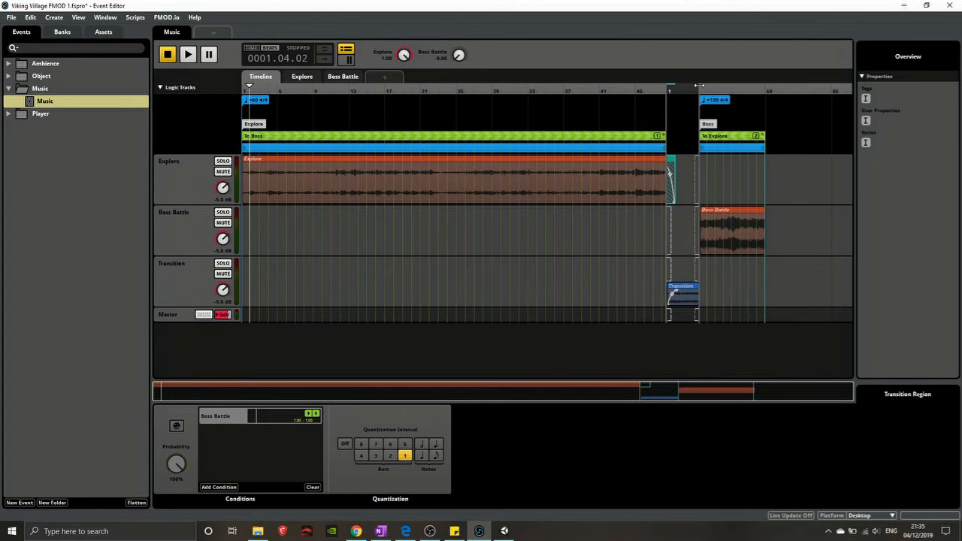
mouse_move(699, 86)
left_mouse_down()
mouse_move(790, 86)
mouse_move(708, 90)
left_mouse_up()
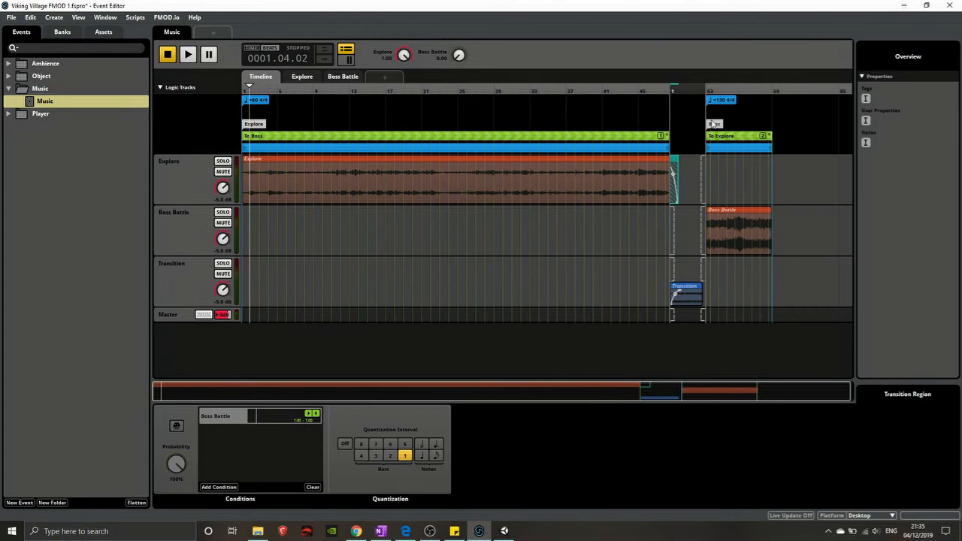
left_click_drag(713, 124, 709, 124)
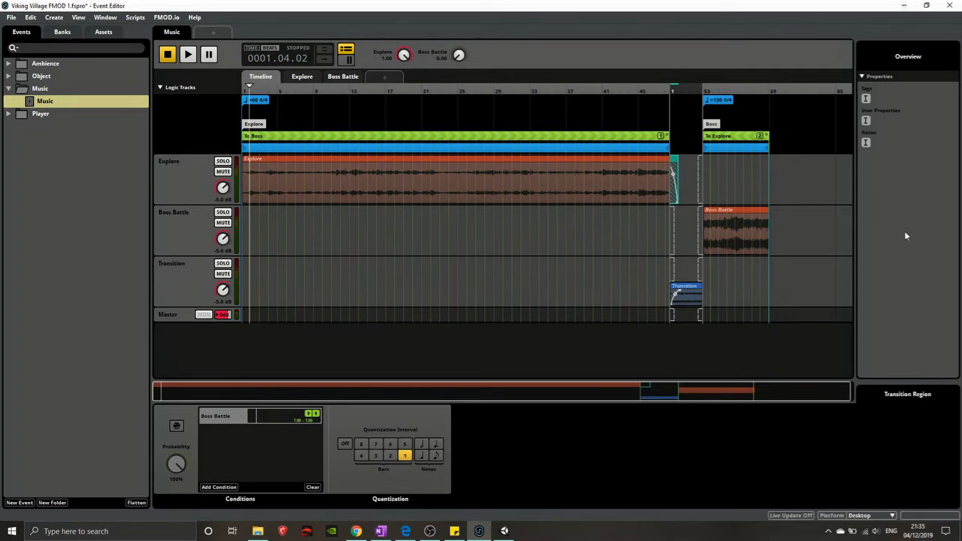
Inspect the Transition, Explore and Boss Battle sounds of the Music event, finishing on the Transition sound
left_click(687, 298)
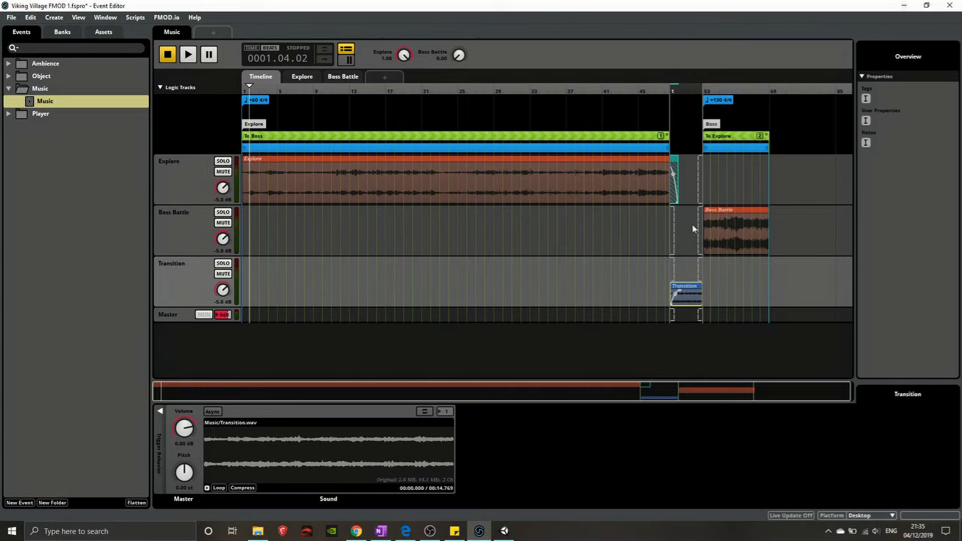
left_click(645, 175)
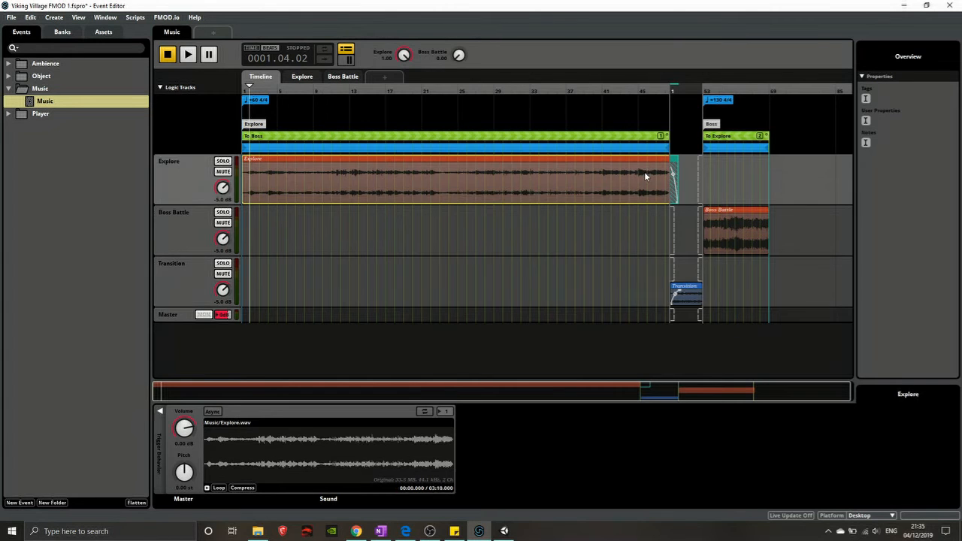
left_click(752, 221)
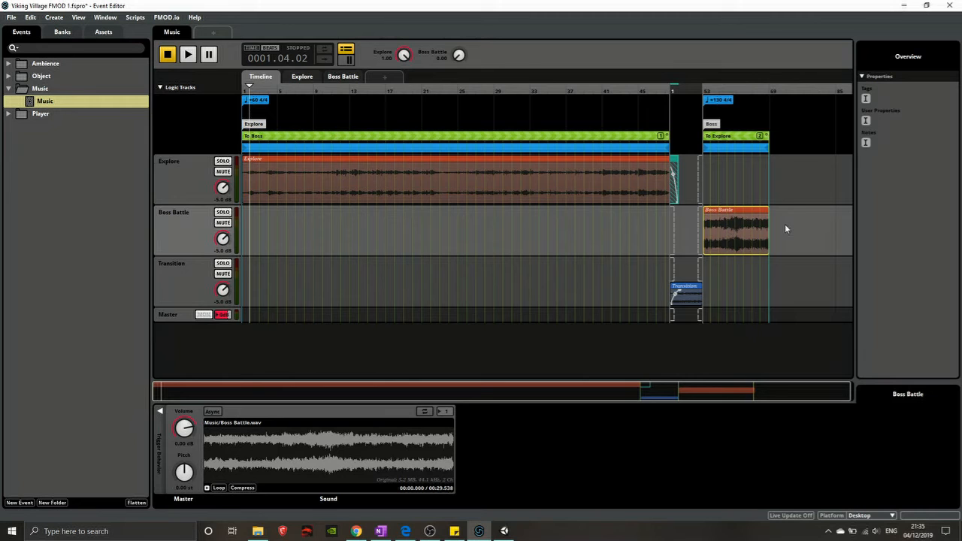
left_click(683, 292)
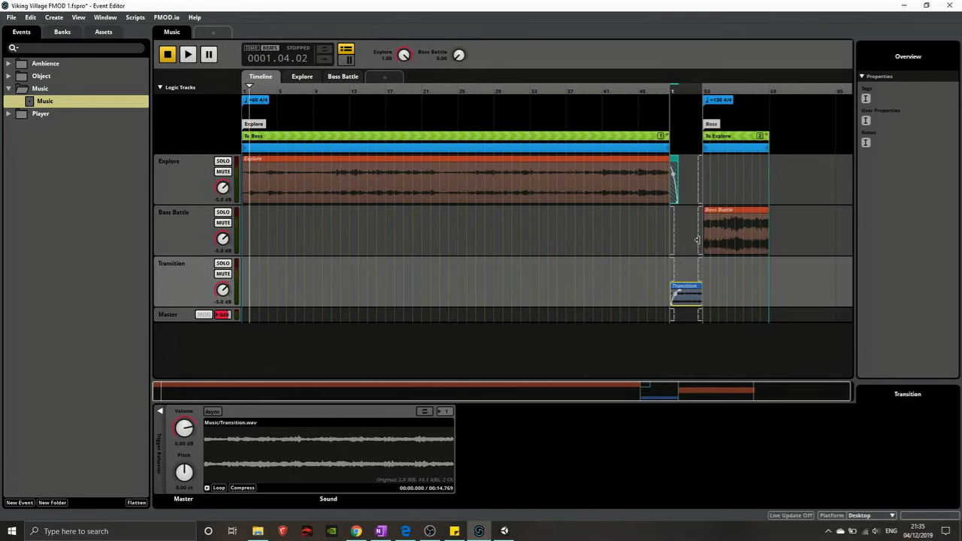
Inspect the To Explore and To Boss transition regions of the Music event, finishing on To Boss
left_click(738, 144)
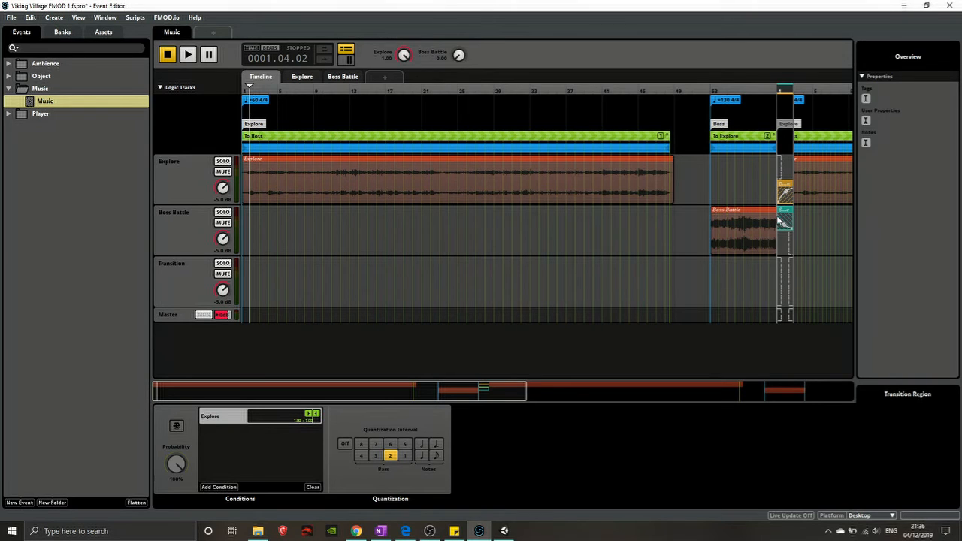
left_click(599, 139)
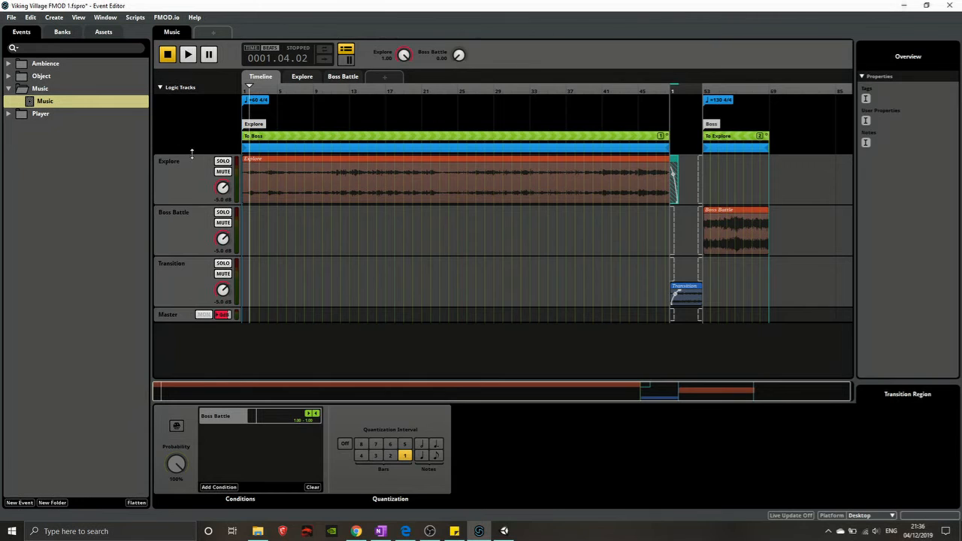
Collapse the Music folder and open the Footsteps event in the Player folder
left_click(8, 89)
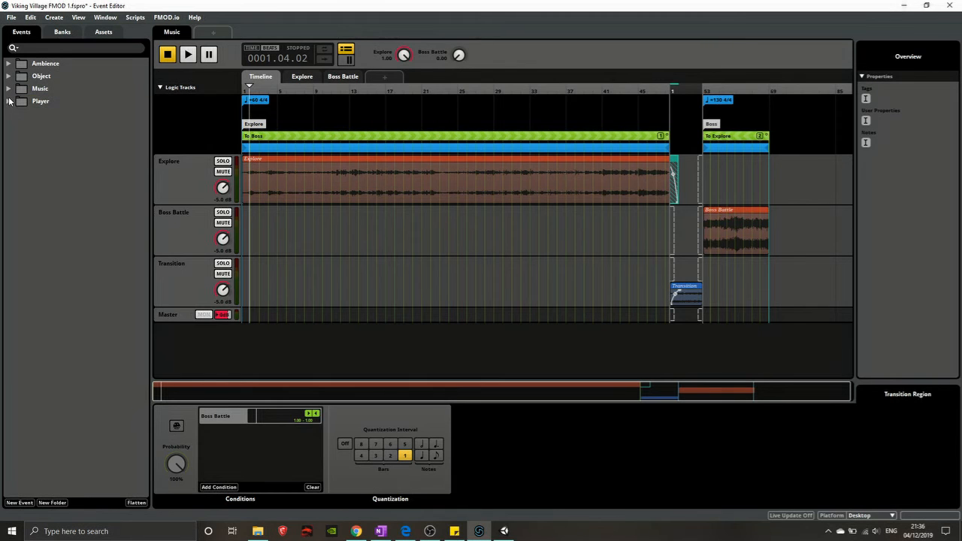
left_click(9, 101)
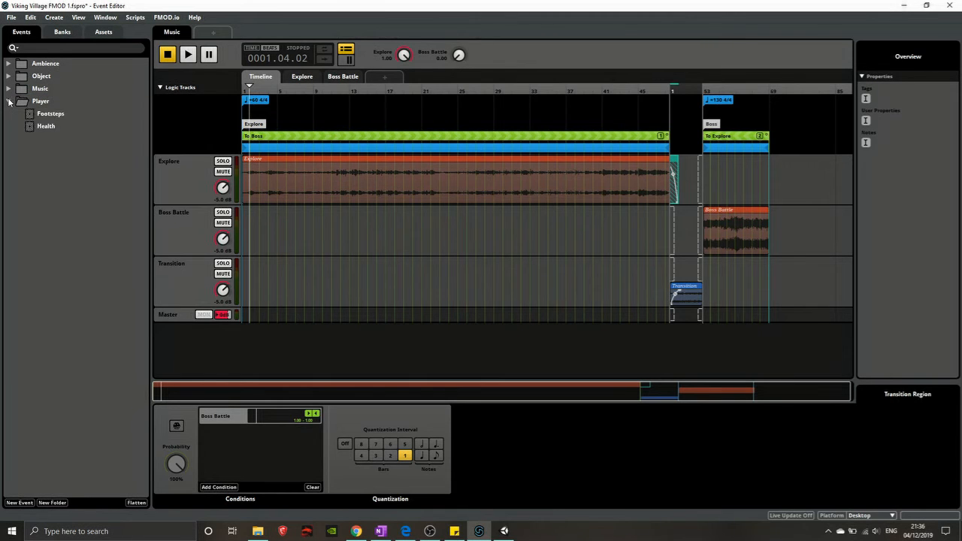
left_click(49, 116)
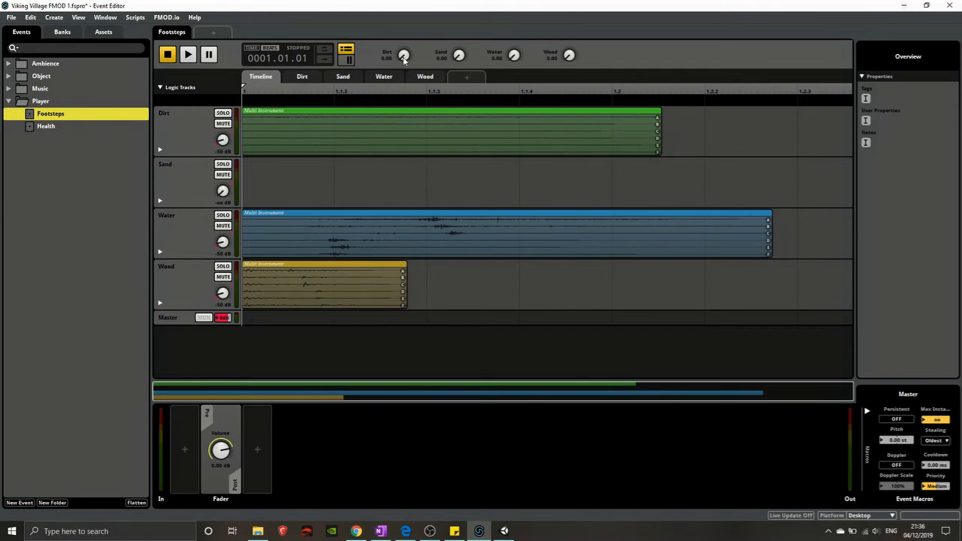
Set the Dirt parameter to 1.00 and audition the Footsteps event several times
left_click_drag(404, 60, 404, 41)
key("space")
key("space")
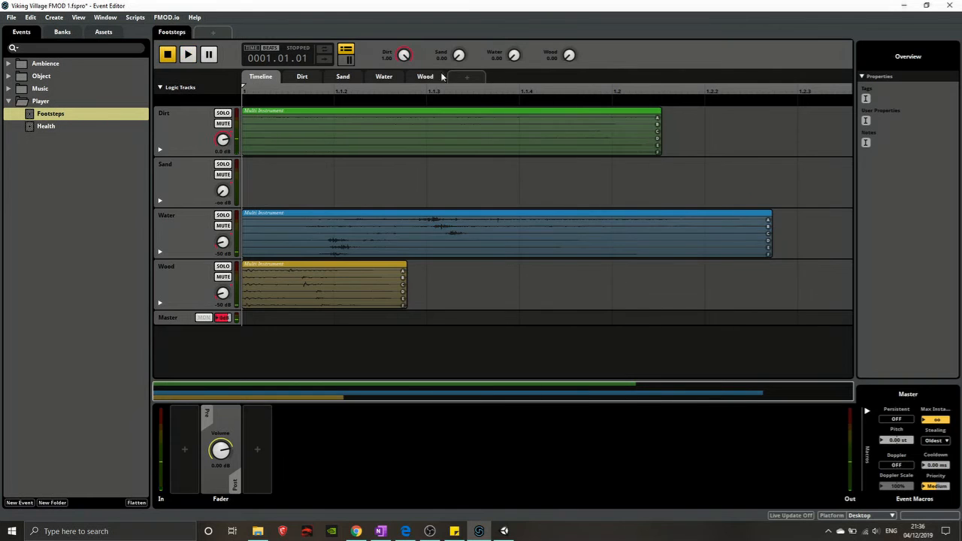
key("space")
key("space")
key("space")
key("space")
key("space")
Reset Dirt and Sand to 0.00, set Water to 1.00, and audition the footsteps repeatedly
left_click_drag(459, 55, 457, 69)
left_click_drag(513, 55, 513, 33)
key("space")
key("space")
key("space")
key("space")
key("space")
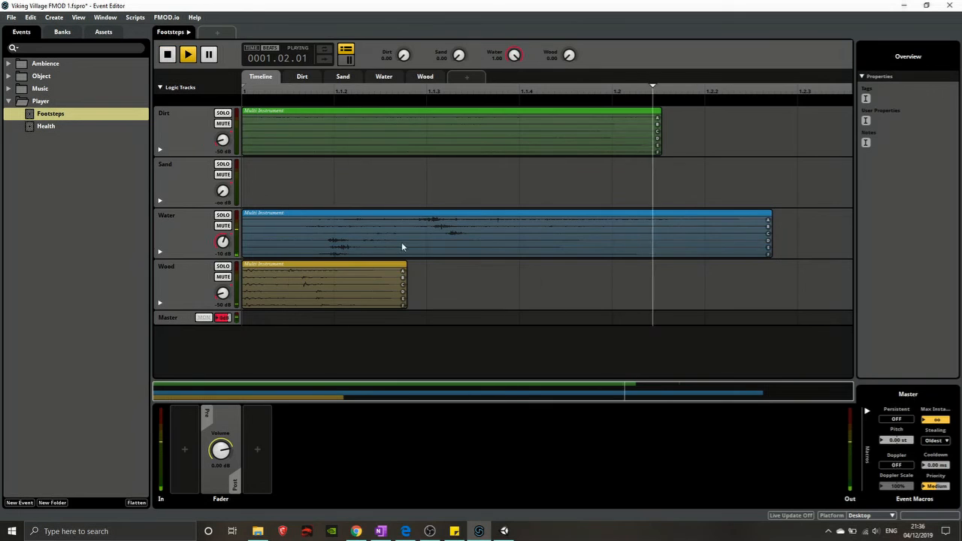
key("space")
key("space")
key("space")
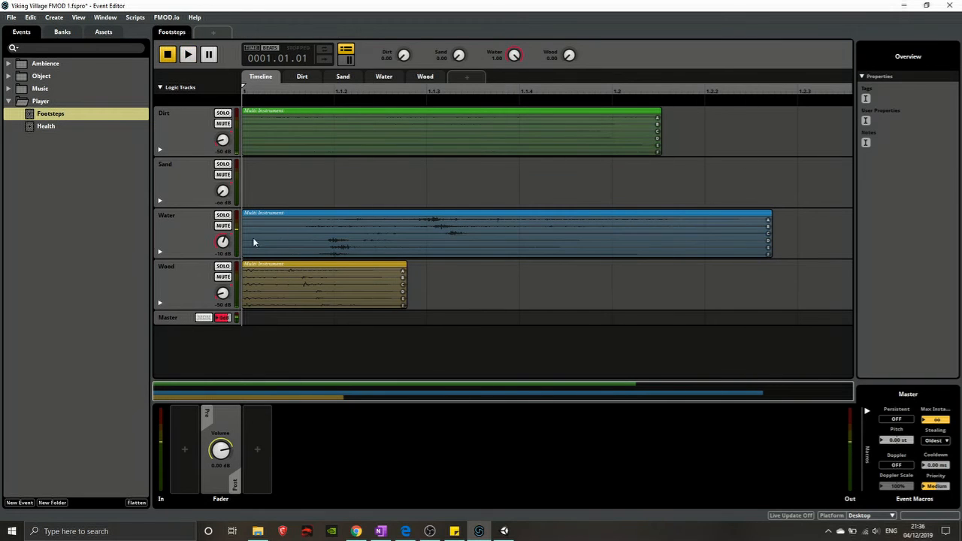
Lower Water to 0.03, set Wood to 1.00, and play the Footsteps event
double_click(512, 57)
left_click_drag(569, 55, 570, 32)
key("space")
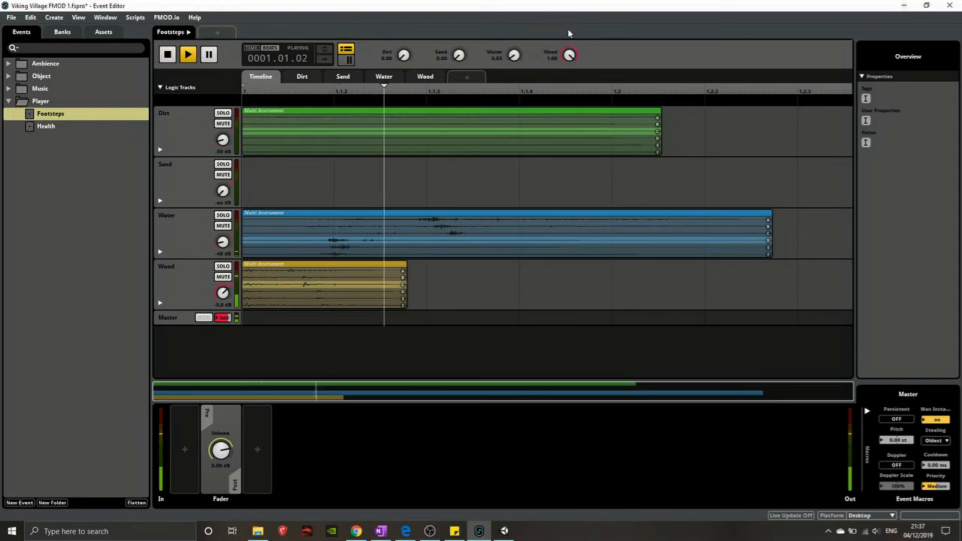
Show the Wood track's volume automation curve on the Wood parameter sheet
right_click(221, 292)
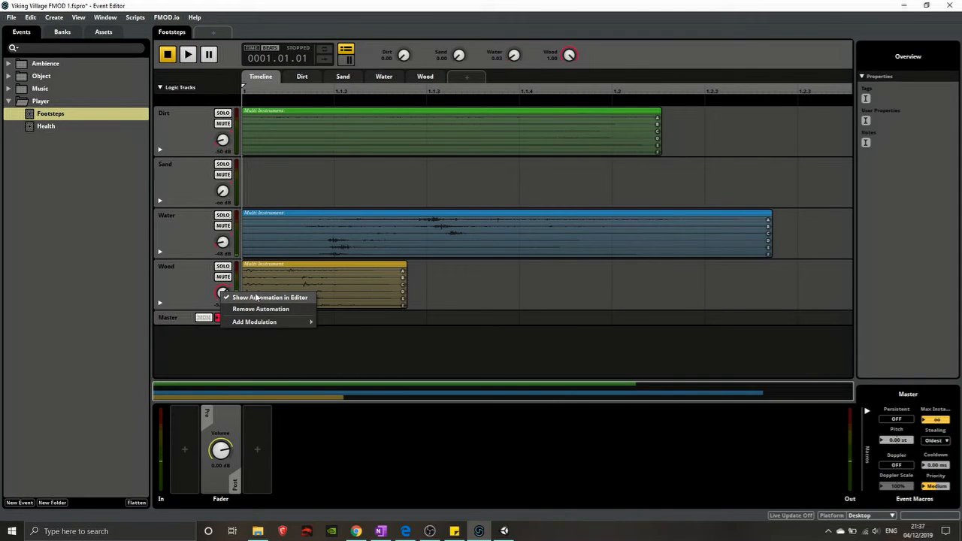
left_click(256, 298)
left_click(425, 78)
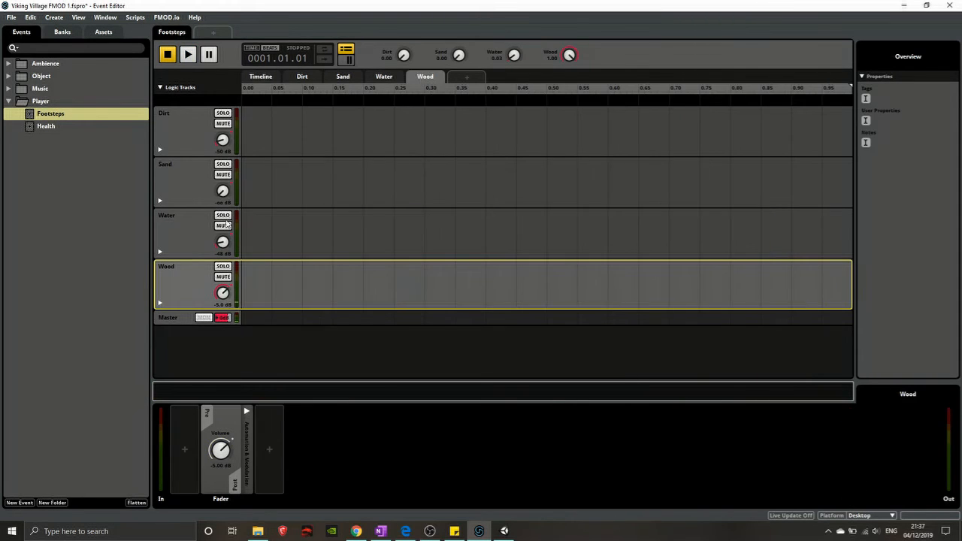
right_click(223, 294)
left_click(244, 301)
right_click(236, 296)
right_click(226, 296)
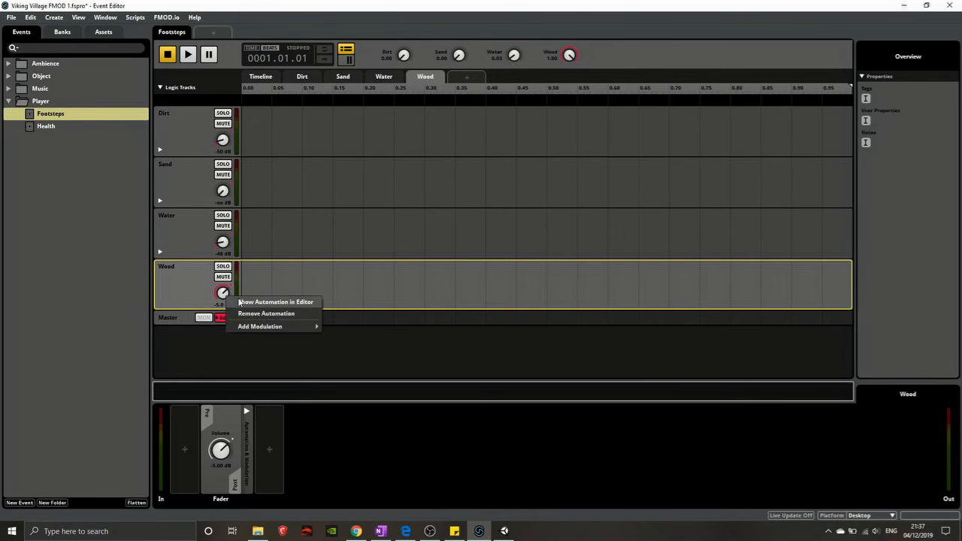
left_click(300, 303)
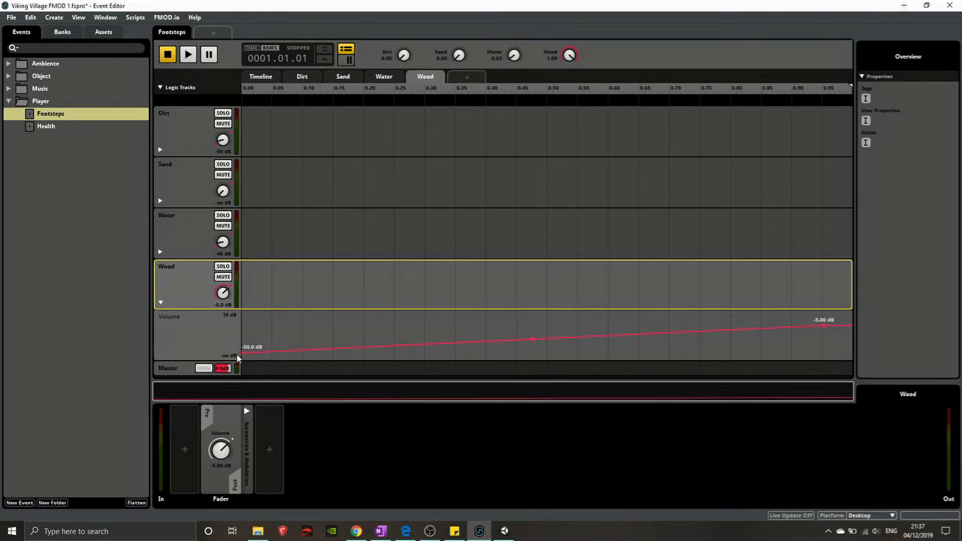
Audition the footsteps a few more times and reset the Water, Dirt and Wood parameters to 0.00
key("space")
key("space")
key("space")
left_click_drag(514, 54, 514, 62)
left_click_drag(406, 63, 407, 59)
key("space")
key("space")
left_click_drag(404, 58, 404, 98)
left_click_drag(571, 57, 572, 98)
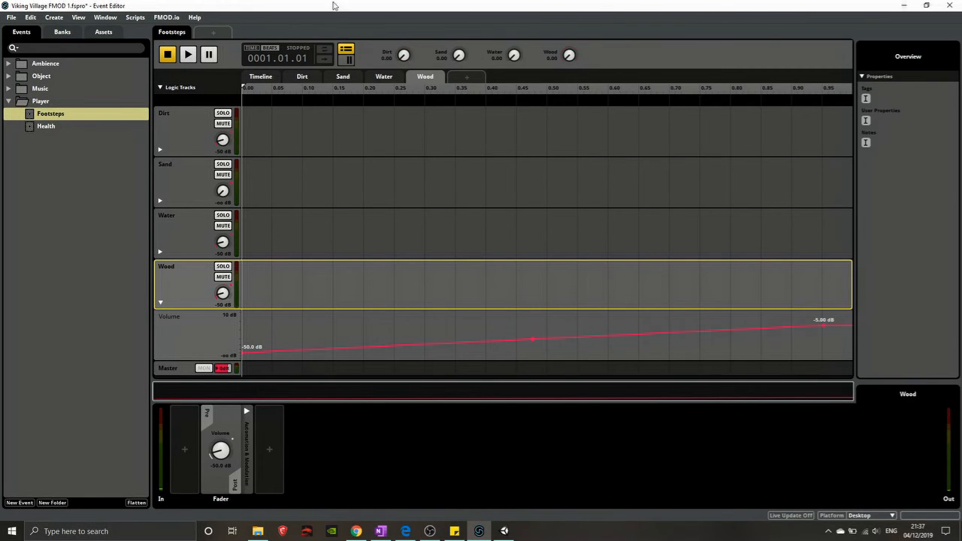
Return Footsteps to its timeline, play and stop the Health event's heartbeat, and collapse the Player folder
left_click(275, 78)
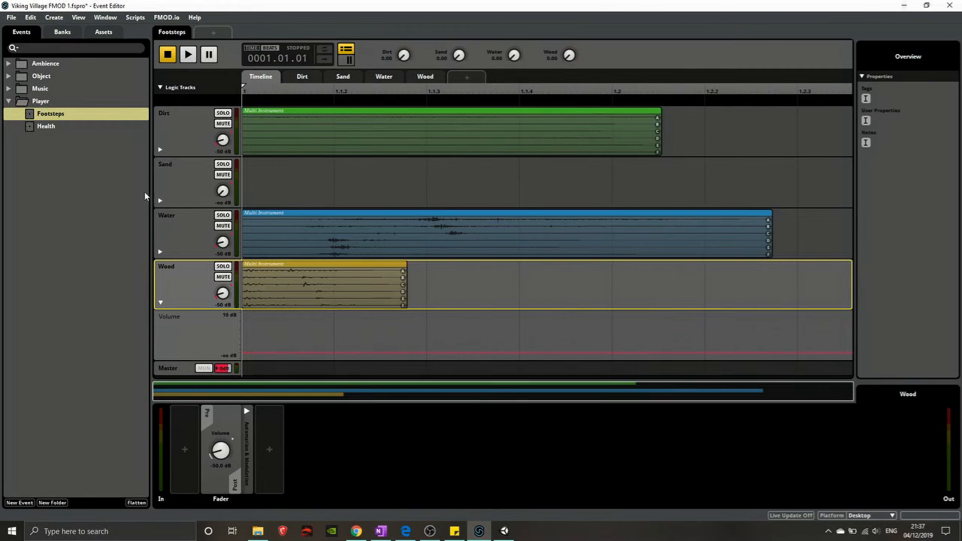
left_click(47, 126)
key("space")
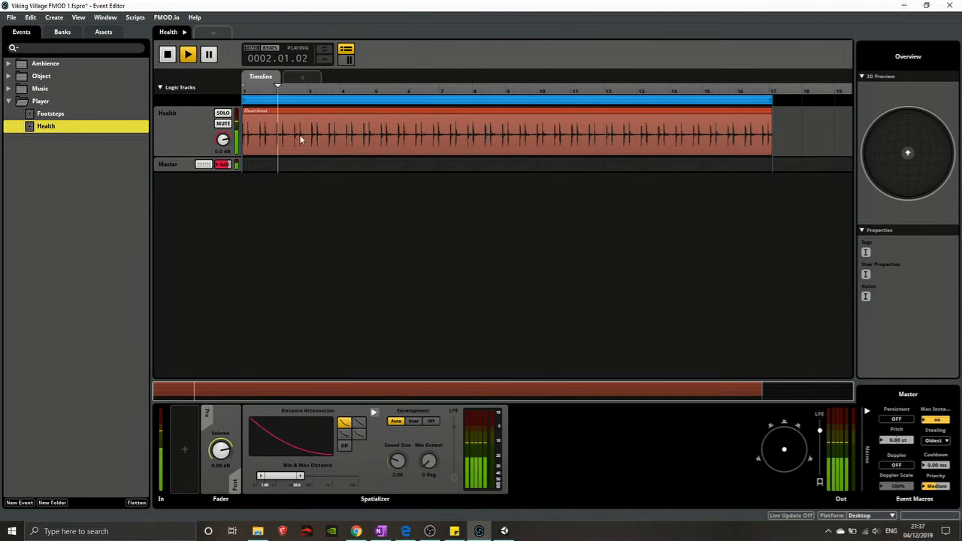
key("space")
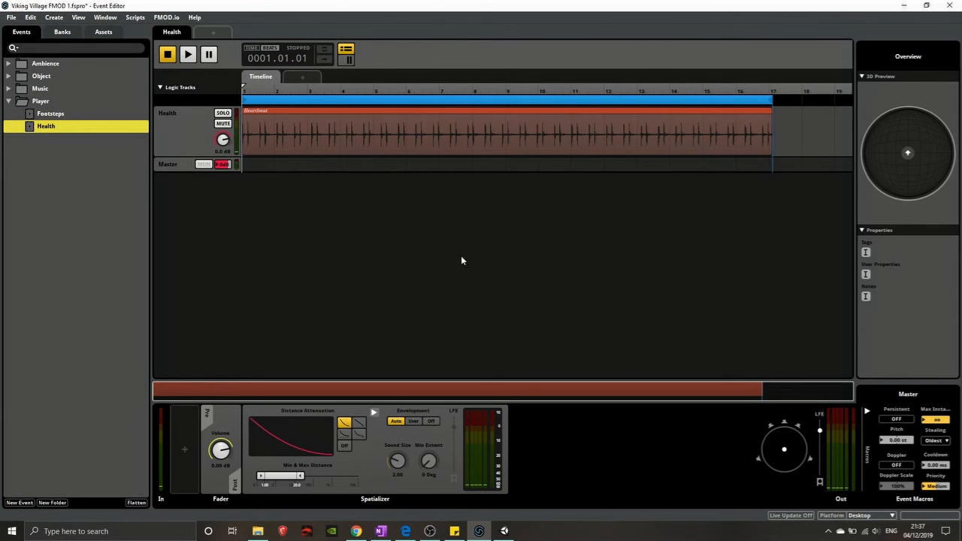
left_click(9, 101)
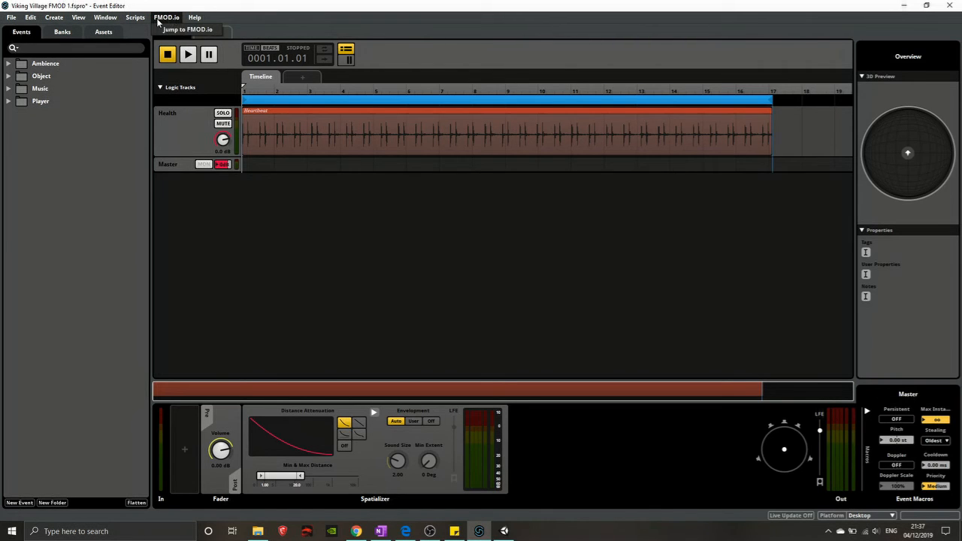
Open the FMOD.io sound library, display the SFX_Object_Torch event, and search the library for "torch"
left_click(187, 30)
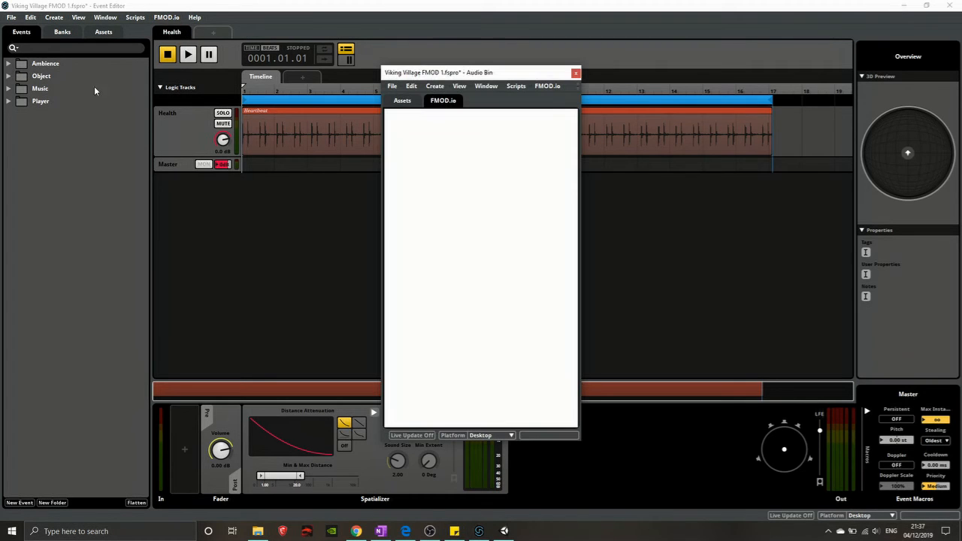
left_click(10, 76)
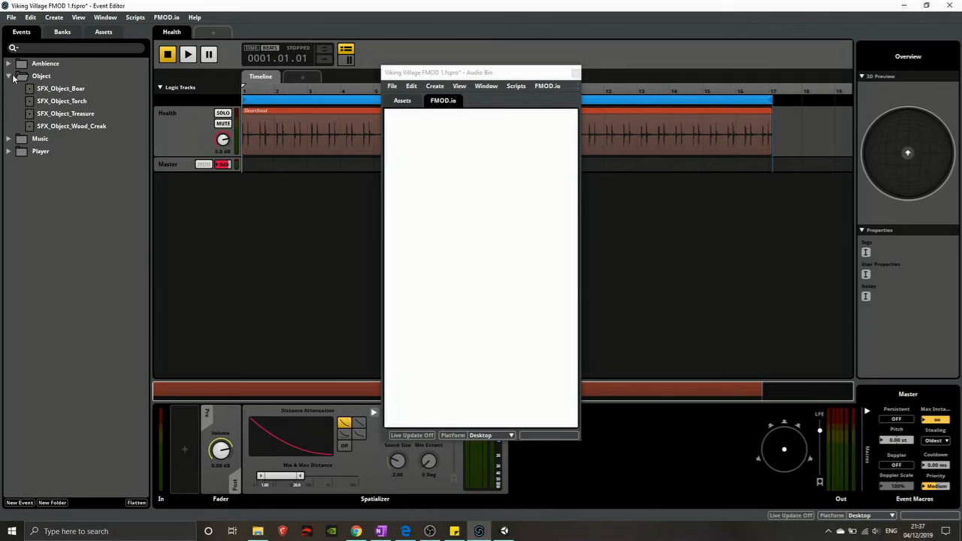
left_click(60, 102)
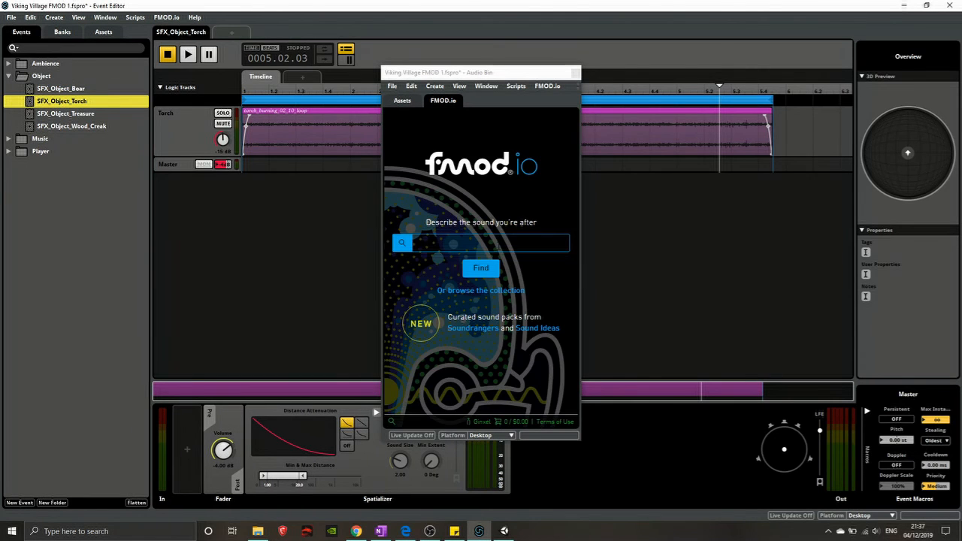
left_click(498, 247)
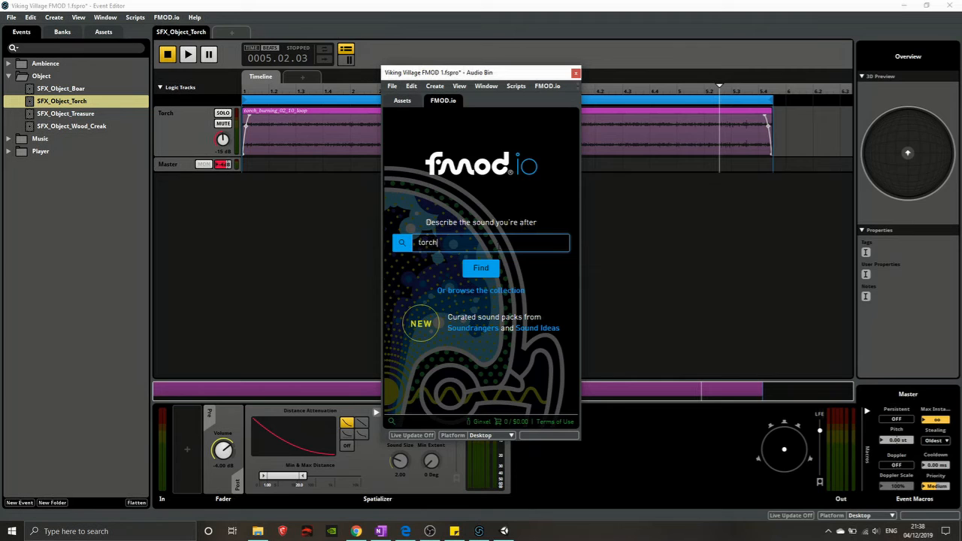
type("torch")
key("Return")
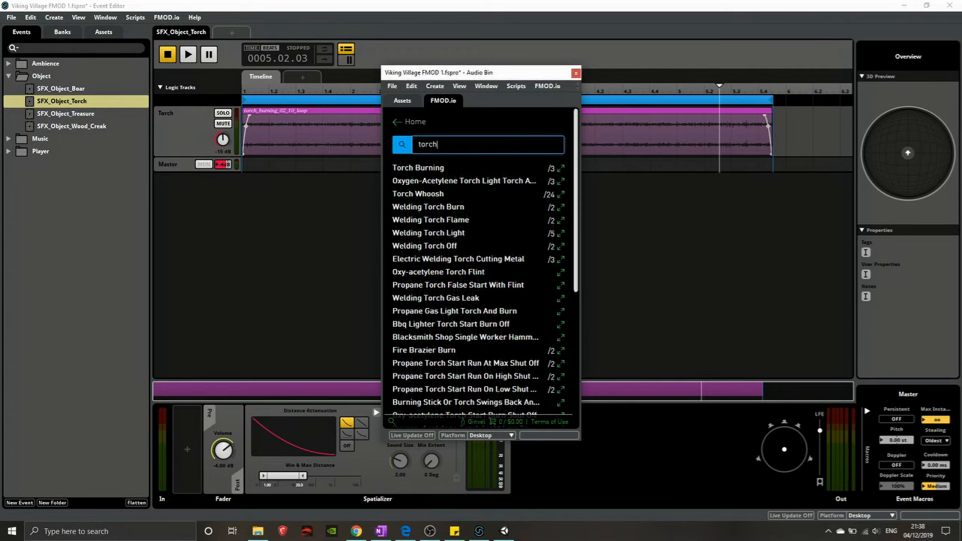
Preview torch_burning_02_10_loop from the Torch Burning set, pause it, and close the Audio Bin and the Object folder
left_click(429, 167)
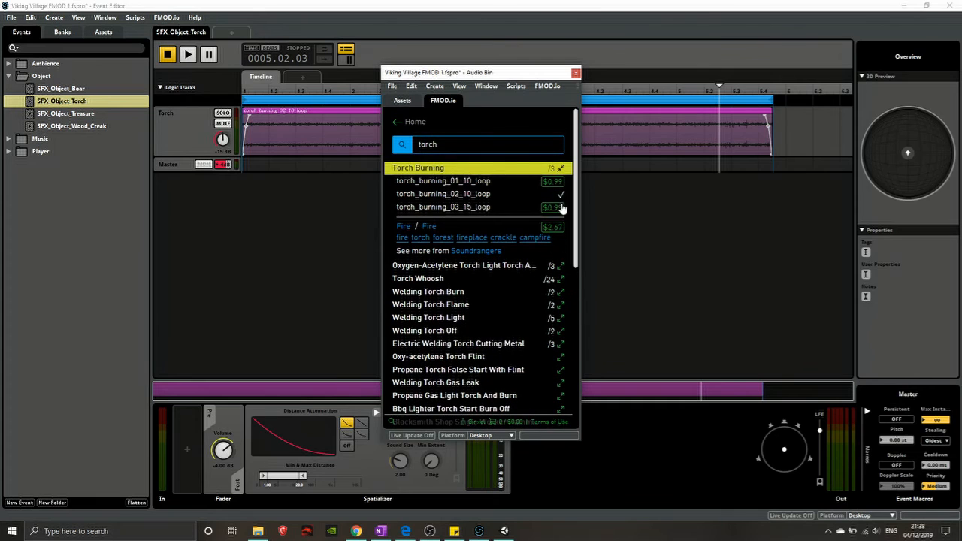
left_click(475, 196)
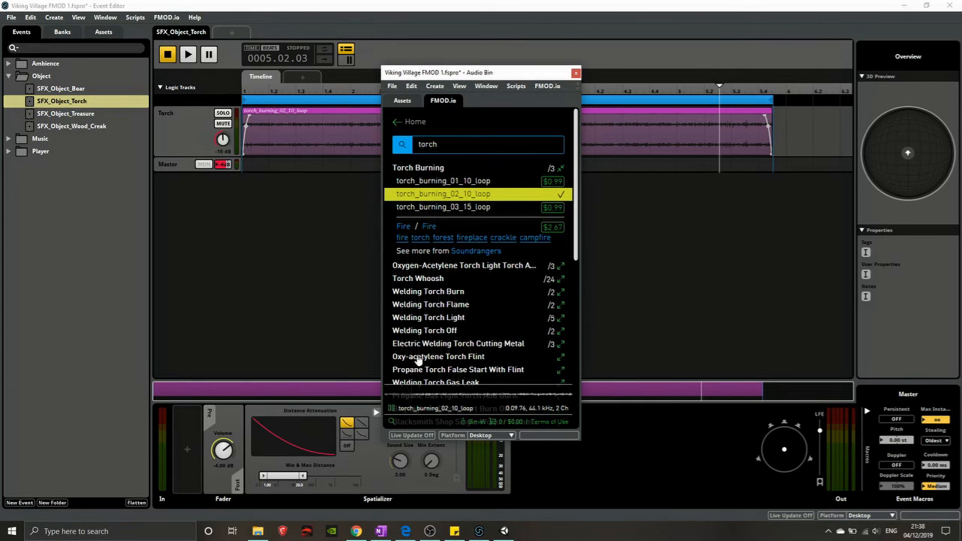
left_click(393, 408)
left_click(576, 72)
left_click(8, 76)
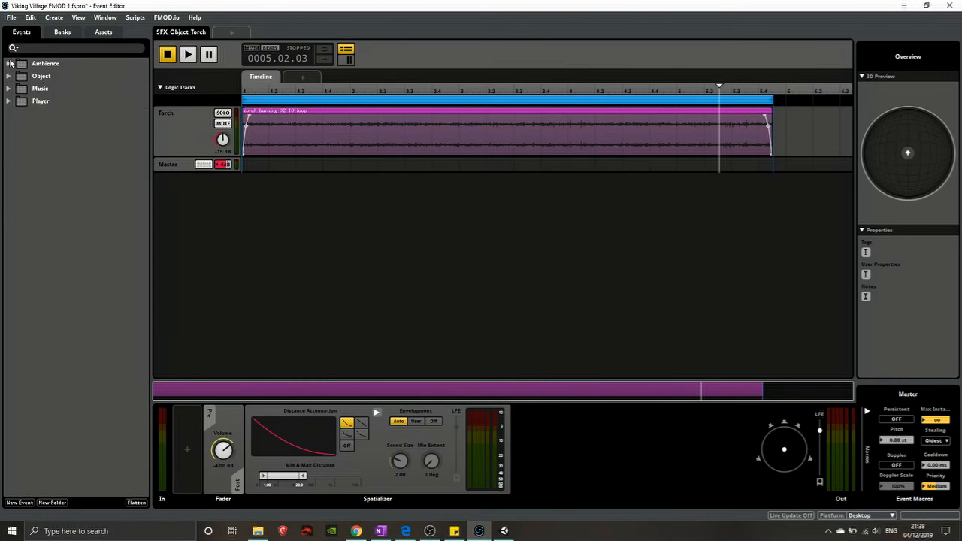
Inspect the SFX_Ambience_Battle event's sound and its track's 3-EQ, and open the SFX_Ambience_Blacksmith event
left_click(8, 63)
left_click(79, 78)
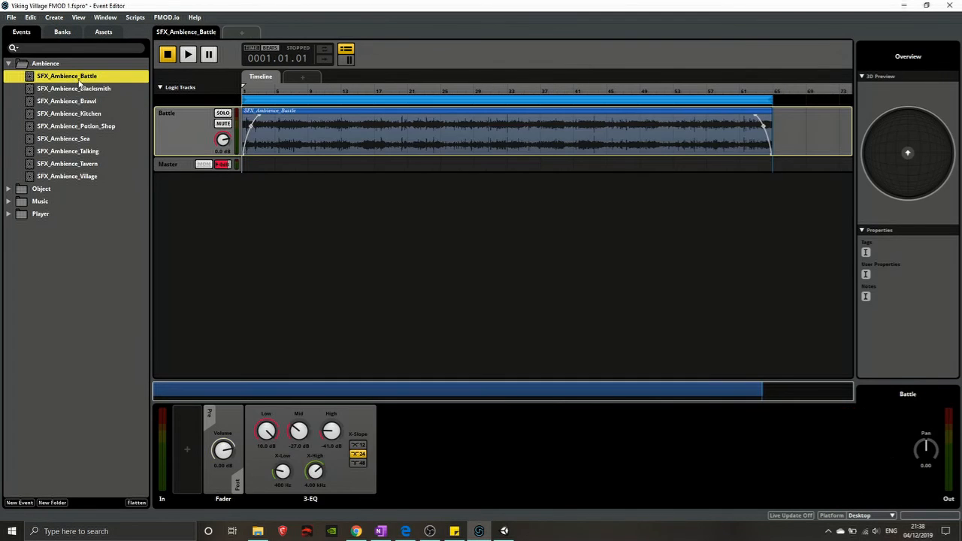
left_click(283, 126)
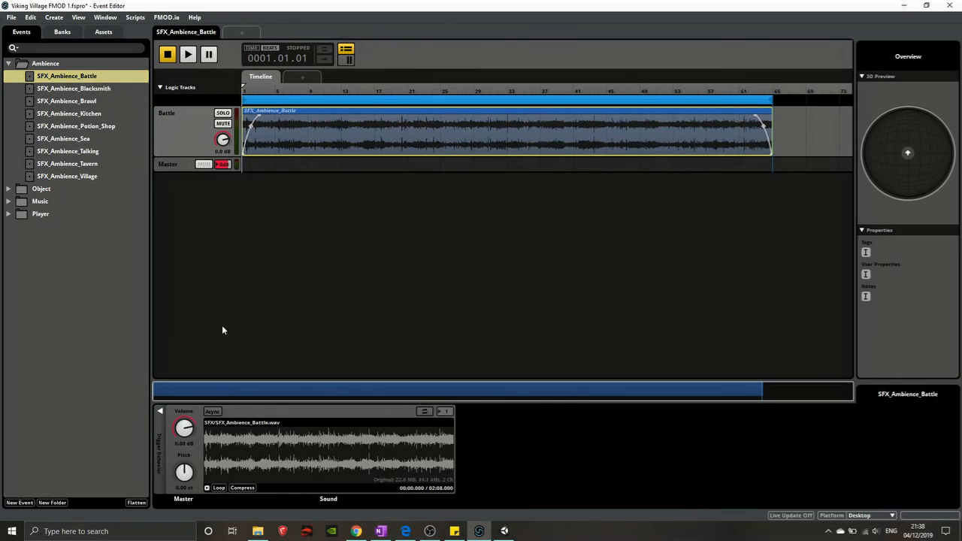
left_click(194, 115)
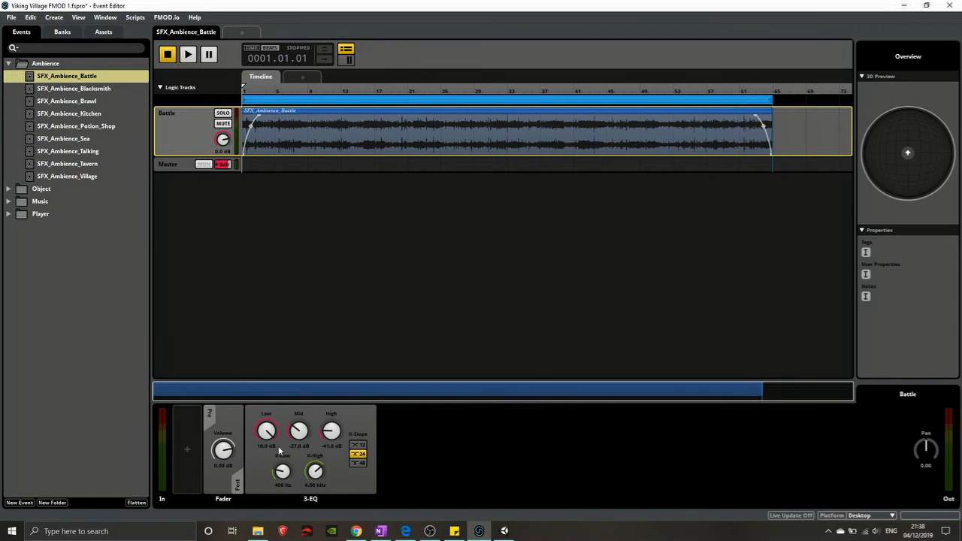
left_click(111, 90)
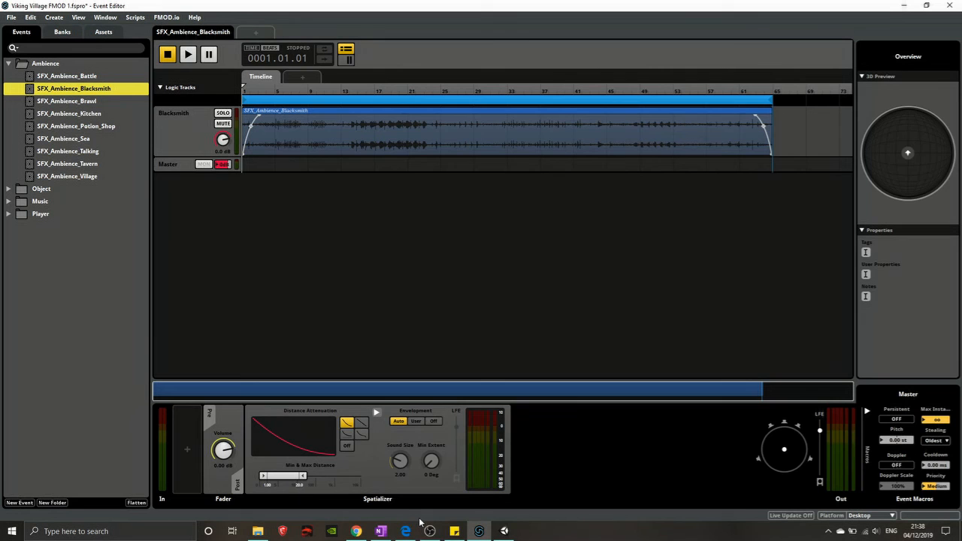
Switch to Unity and turn off Override Attenuation on TRIGGER TAVERN's Studio Event Emitter
left_click(505, 531)
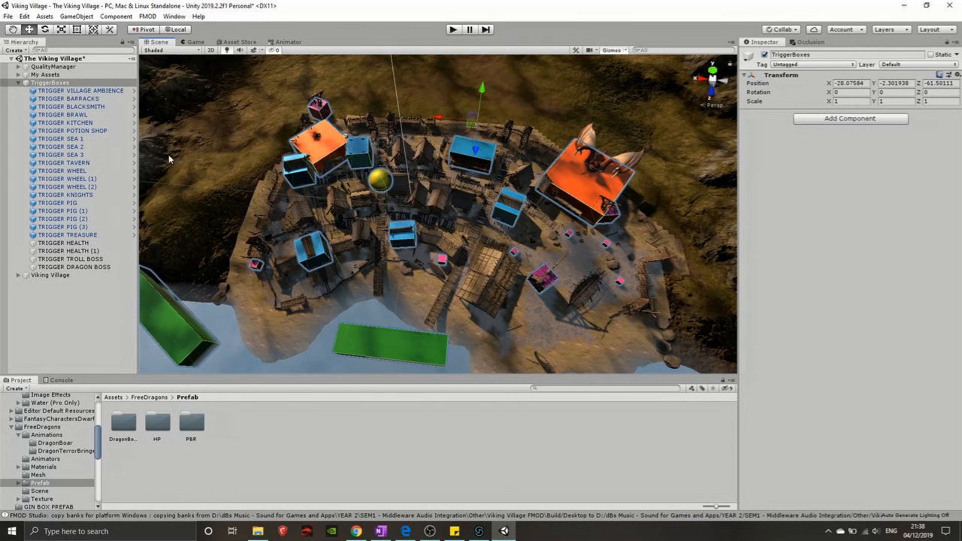
left_click(87, 163)
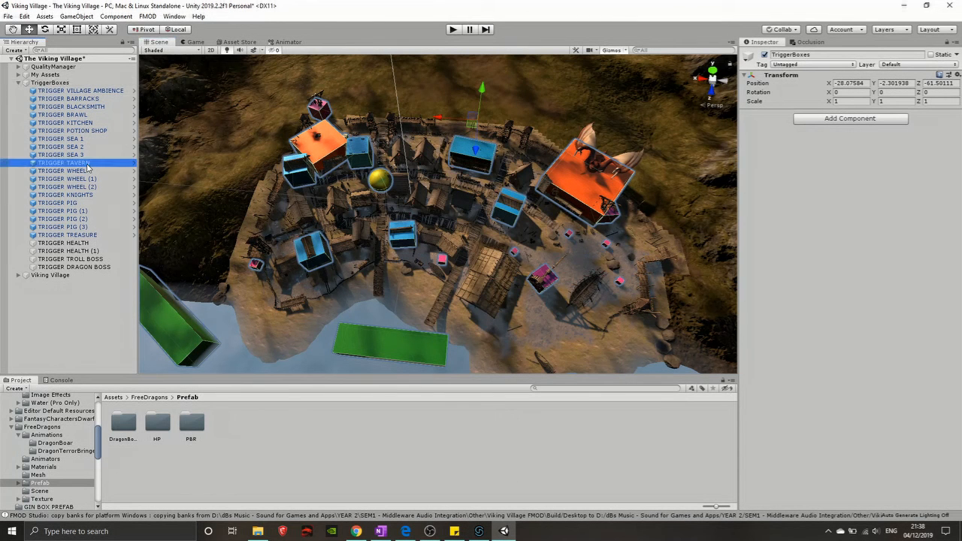
scroll(546, 304, "up", 4)
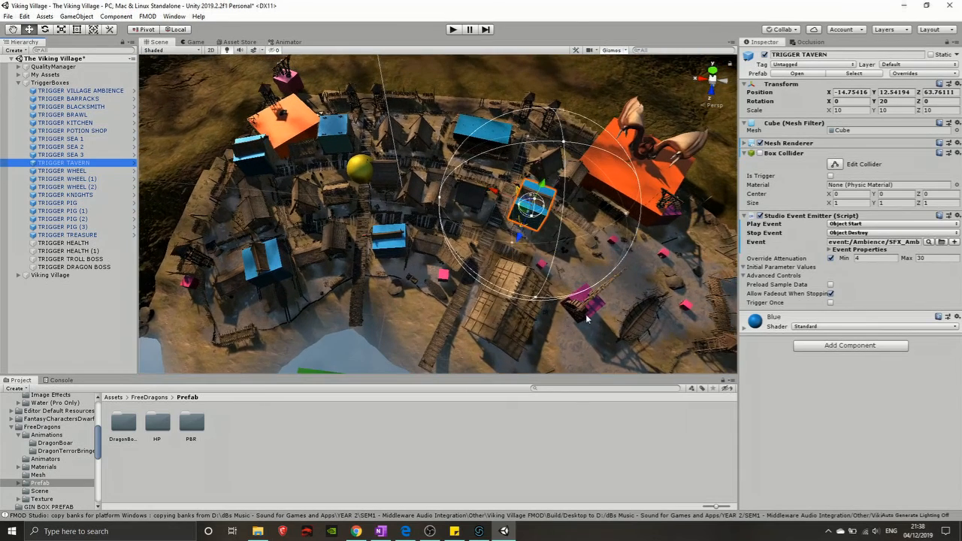
scroll(587, 319, "down", 2)
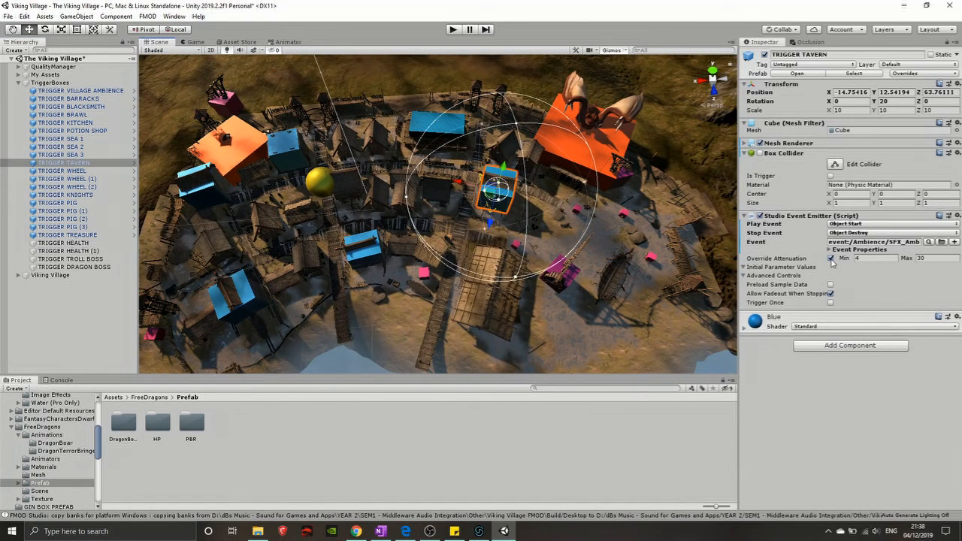
left_click(831, 259)
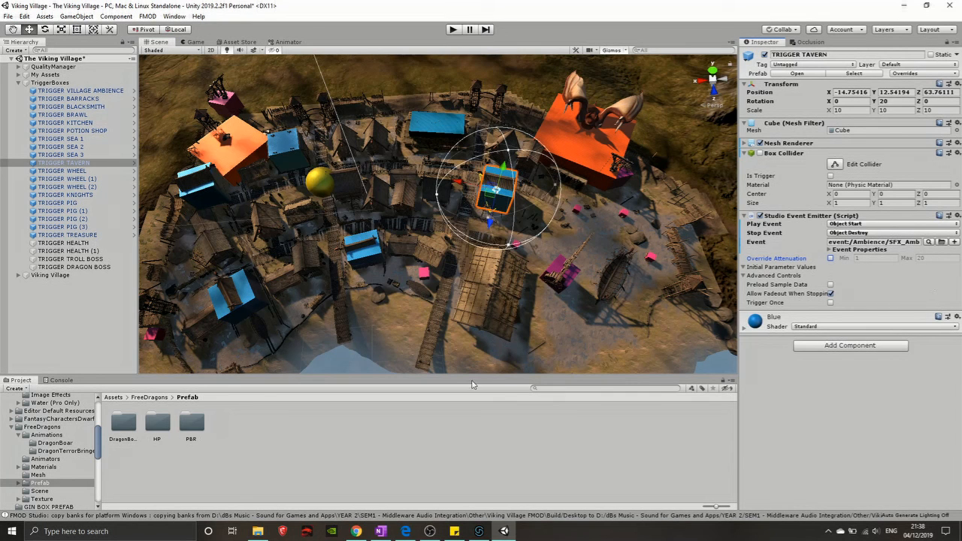
Check the Blacksmith event's min and max distance in FMOD Studio, and turn Override Attenuation back on for TRIGGER TAVERN in Unity
left_click(485, 532)
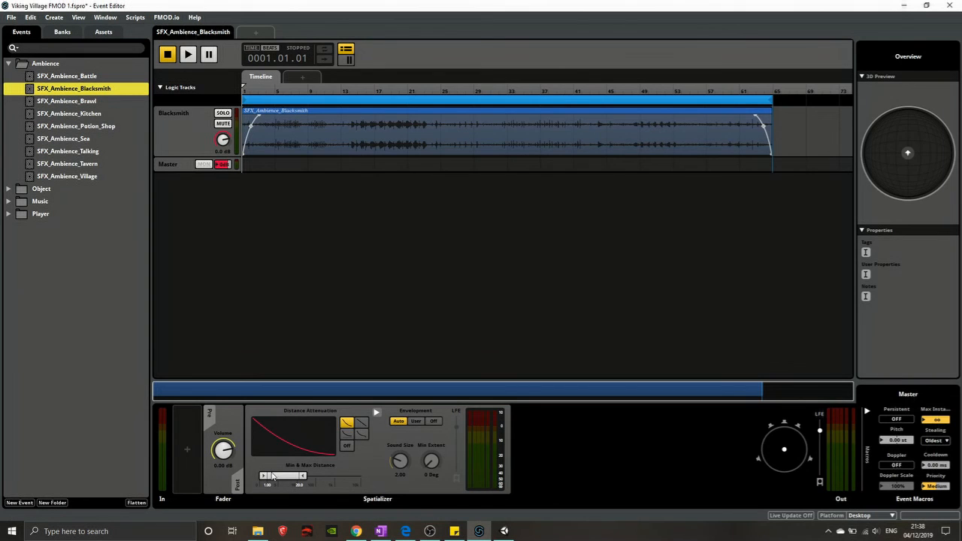
left_click(504, 531)
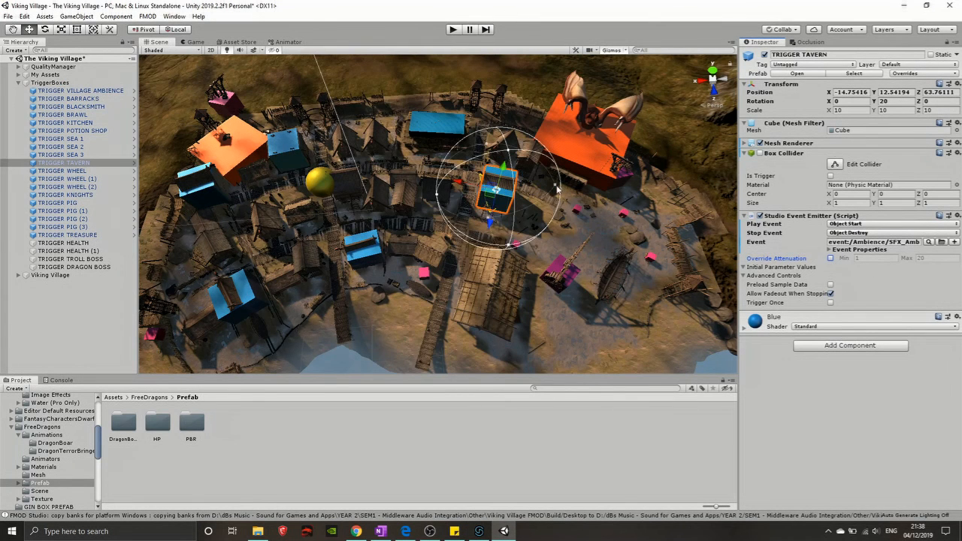
left_click_drag(578, 221, 559, 203)
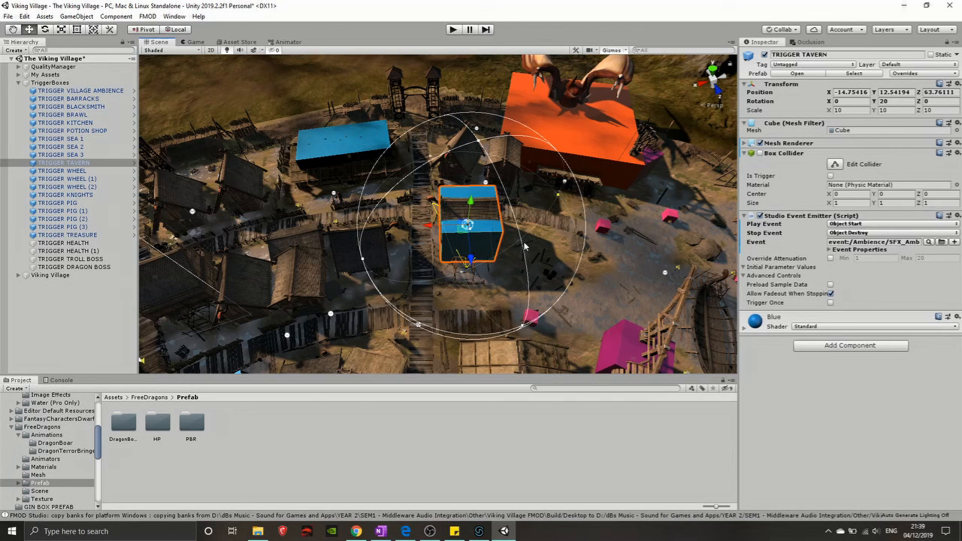
left_click(831, 258)
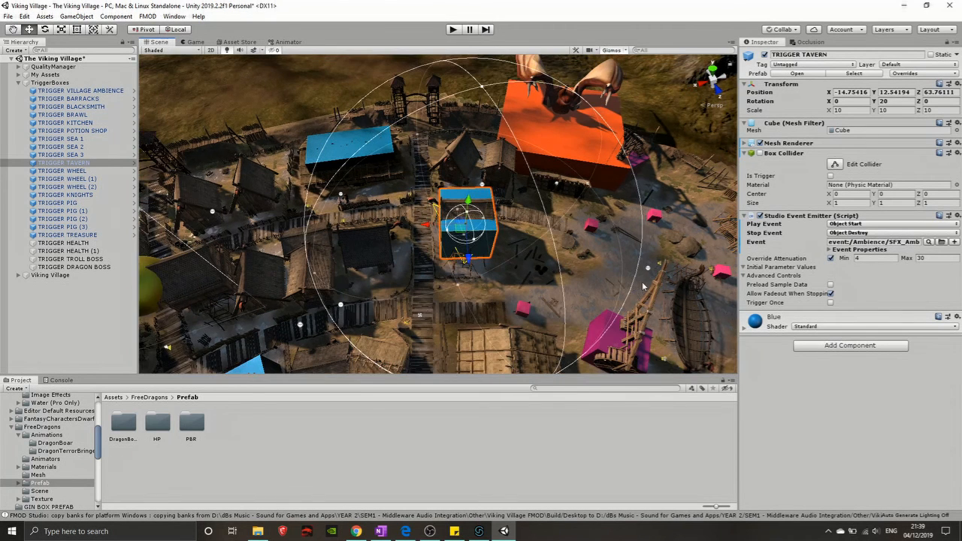
Try enlarging TRIGGER TAVERN's attenuation spheres in the scene to about 14.9 minimum and 42.6 maximum, and undo both changes
scroll(560, 267, "down", 1)
left_click_drag(442, 230, 542, 210)
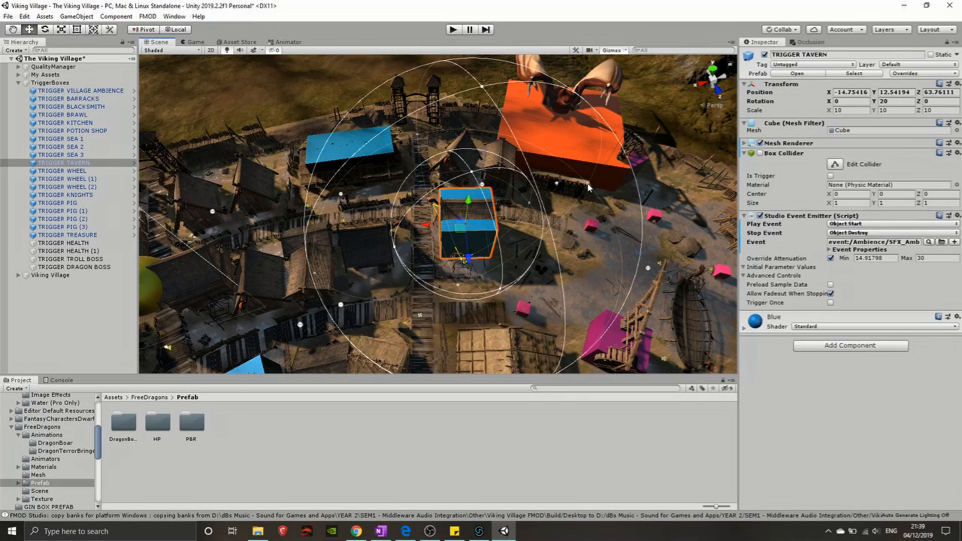
left_click_drag(590, 188, 640, 184)
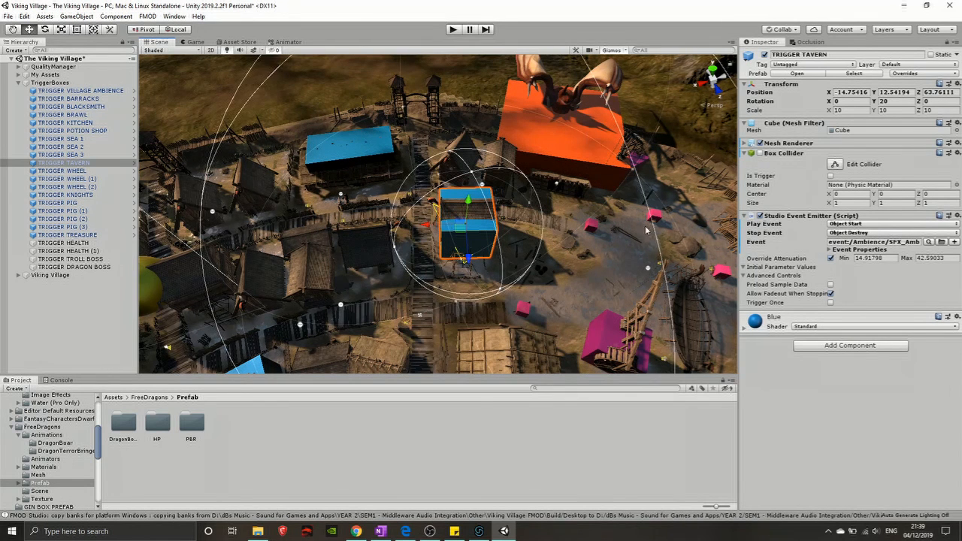
key("ctrl+z")
key("ctrl+z")
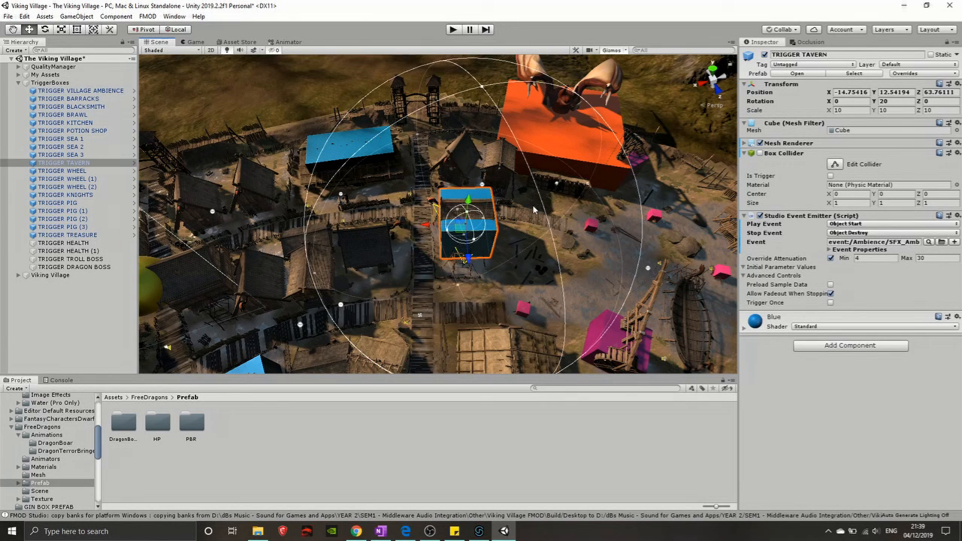
Examine TRIGGER TAVERN's attenuation spheres in the scene and compare them with the Blacksmith event's Min & Max Distance in FMOD Studio
scroll(530, 236, "down", 2)
left_click_drag(528, 230, 531, 246)
right_click(503, 214)
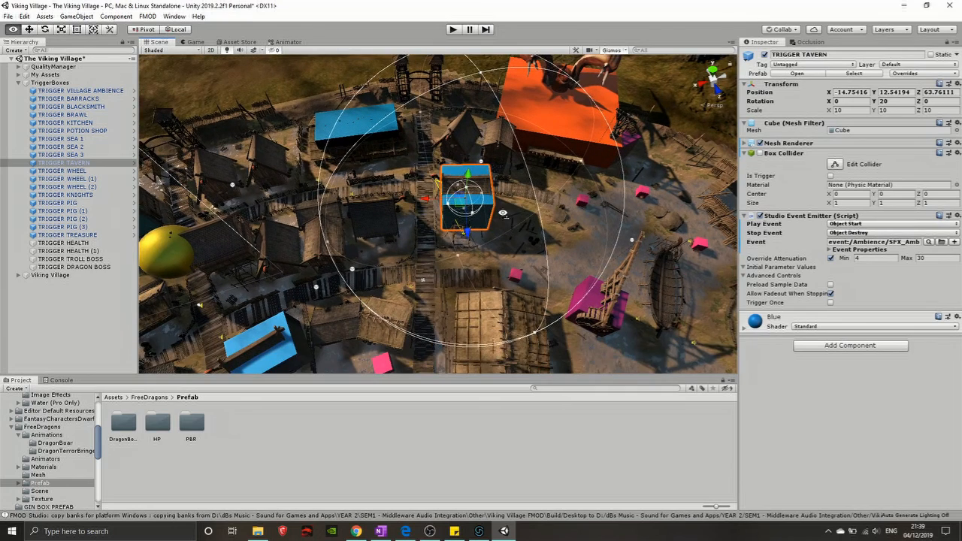
left_click_drag(503, 214, 530, 226)
left_click_drag(587, 254, 622, 238)
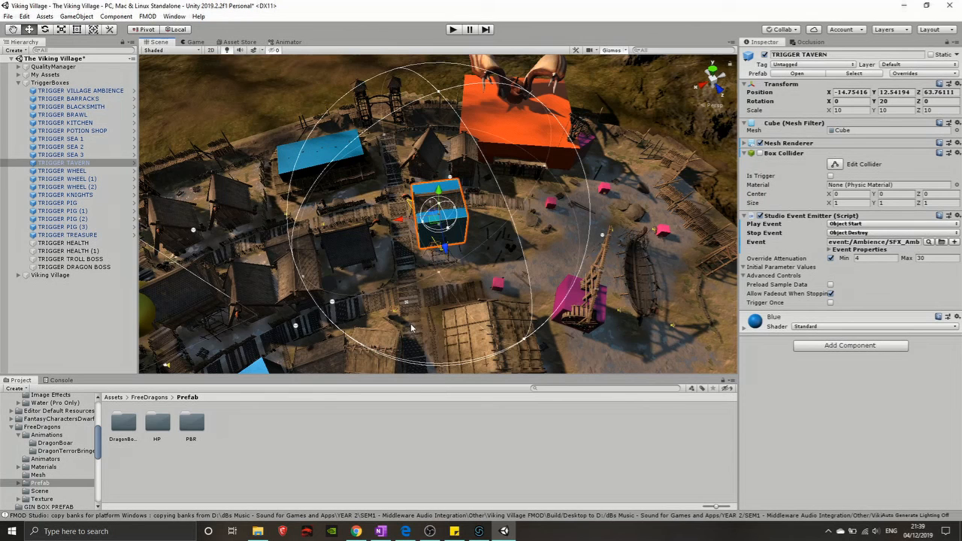
left_click(479, 532)
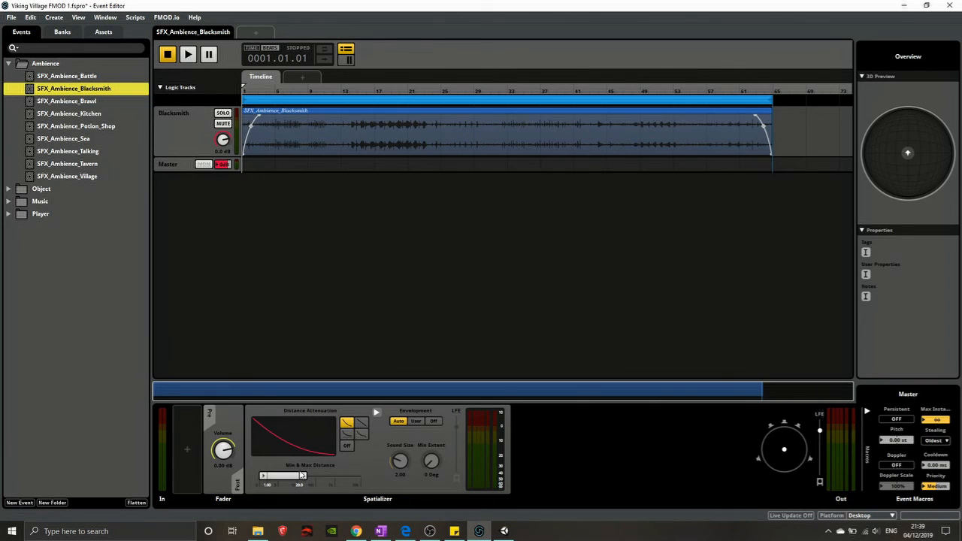
left_click_drag(307, 478, 288, 477)
mouse_move(306, 476)
left_mouse_down()
mouse_move(287, 476)
mouse_move(303, 476)
left_mouse_up()
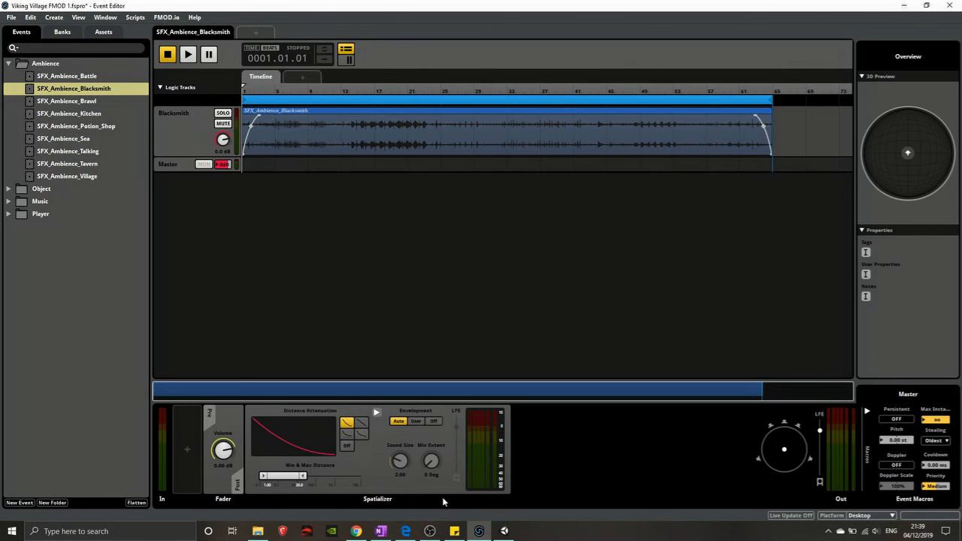
left_click(503, 531)
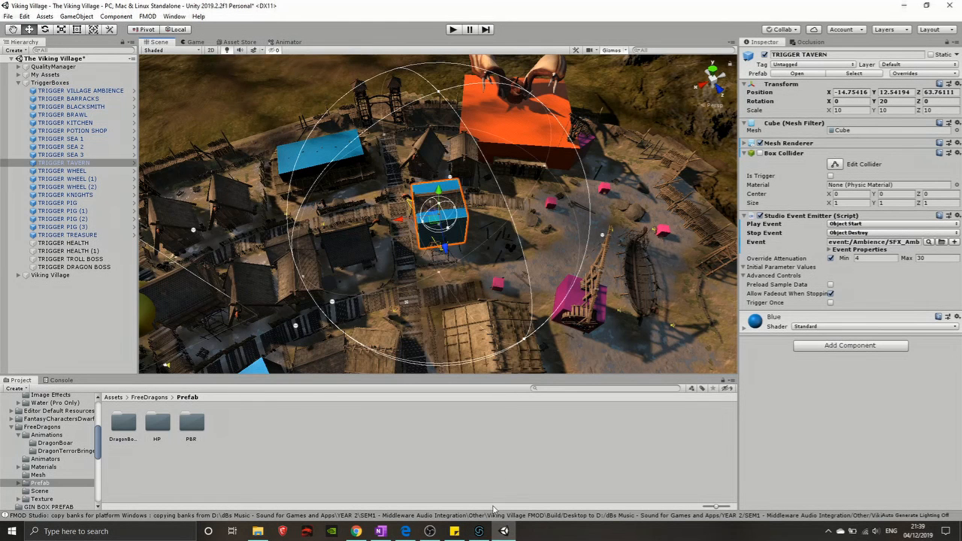
Switch back to FMOD Studio and collapse the Ambience event folder
left_click(479, 531)
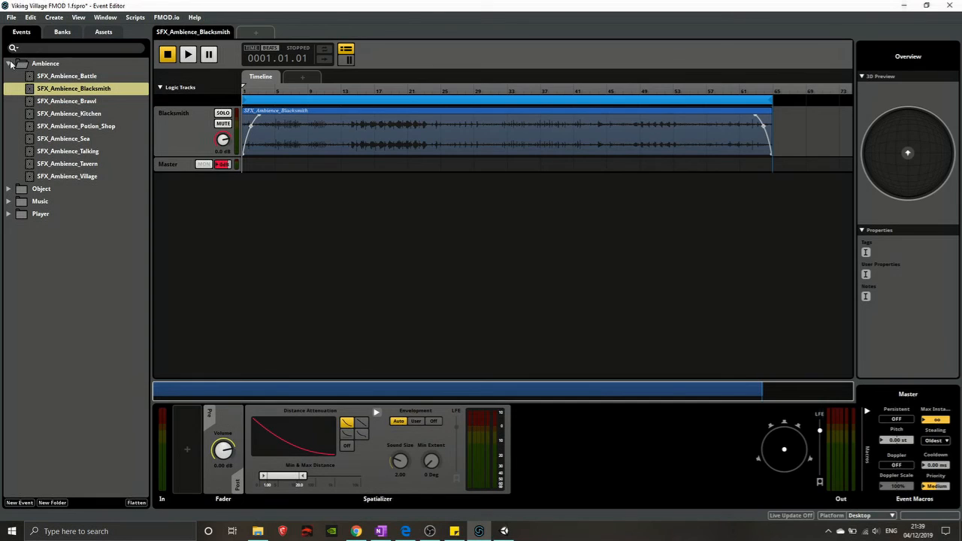
left_click(9, 64)
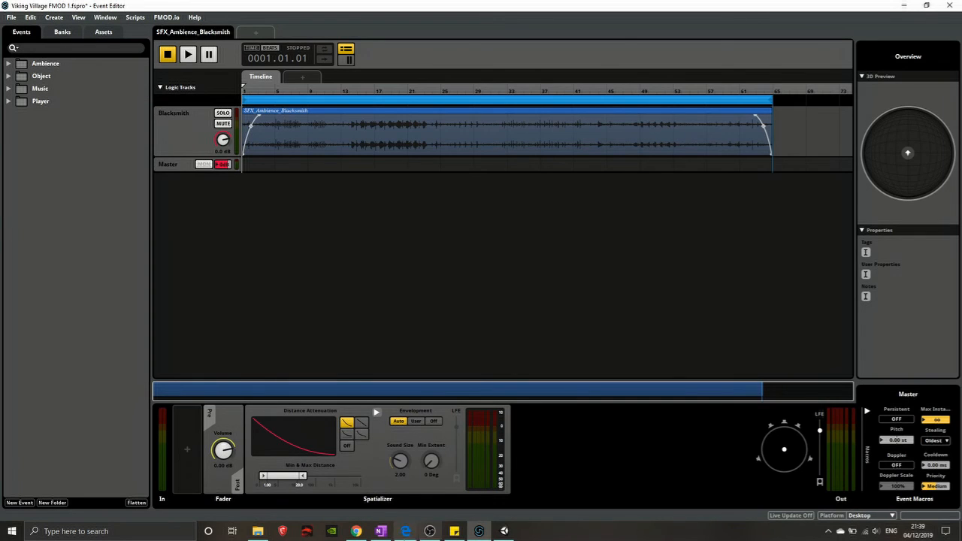